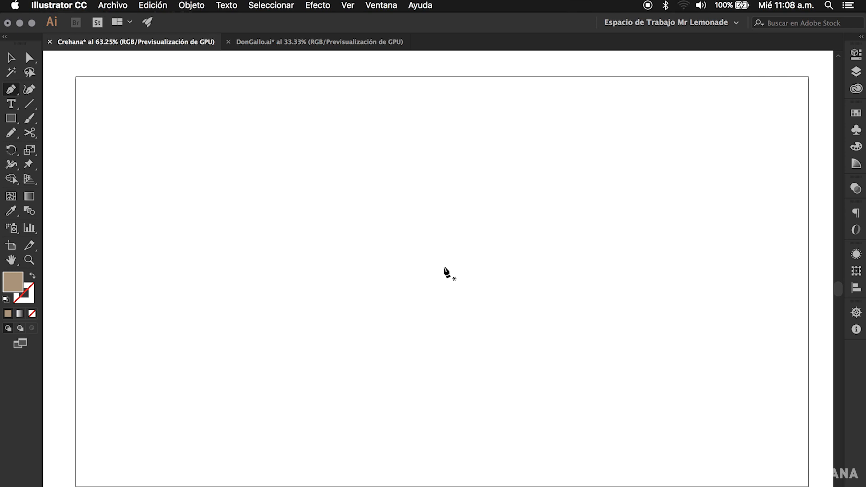
Draw the straight-sided start of an angular path with the Pen tool, running out to a sharp right tip and back to the upper left
click(12, 90)
click(273, 166)
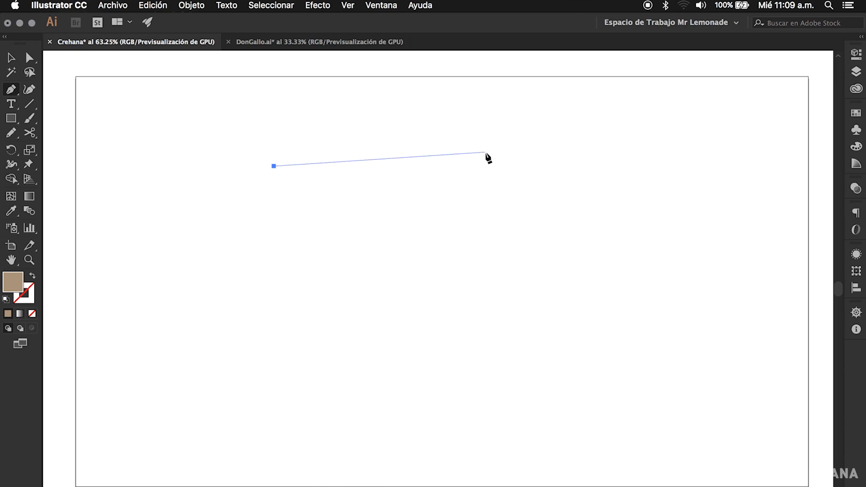
drag(486, 152, 376, 136)
click(628, 128)
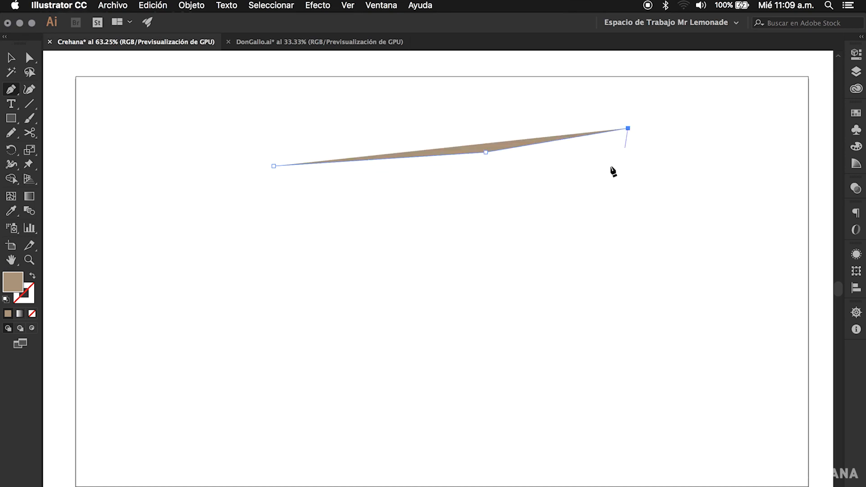
click(421, 268)
click(250, 246)
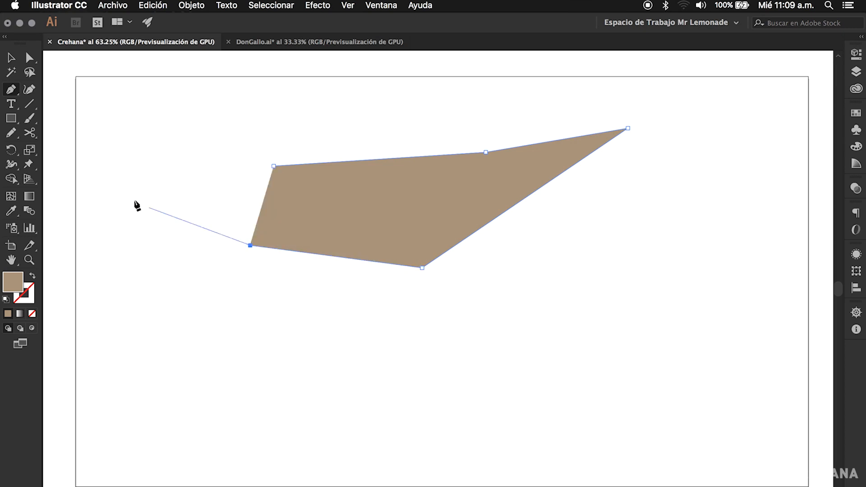
click(147, 195)
click(247, 99)
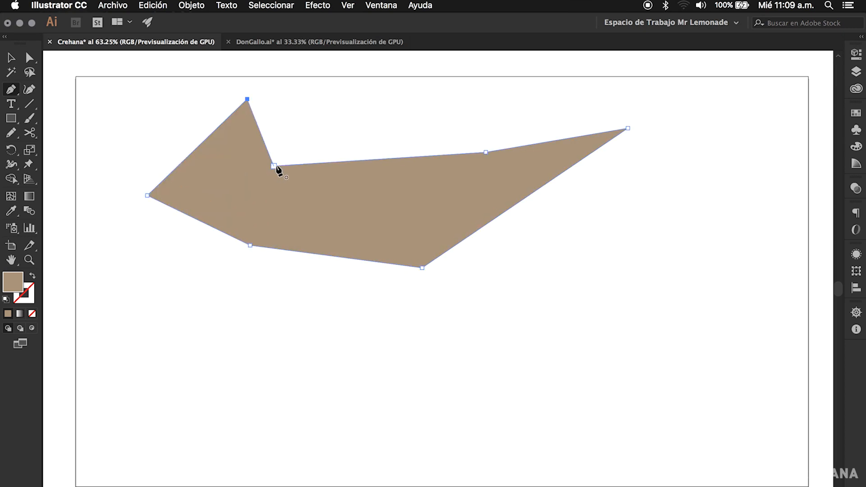
Extend the path along its upper edge with straight segments that form a hooked end crossing the artboard's top border
click(439, 99)
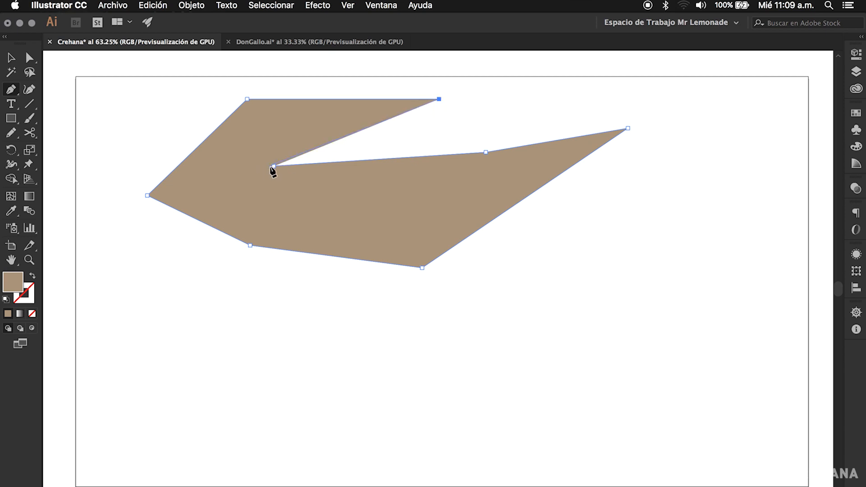
click(439, 131)
click(510, 116)
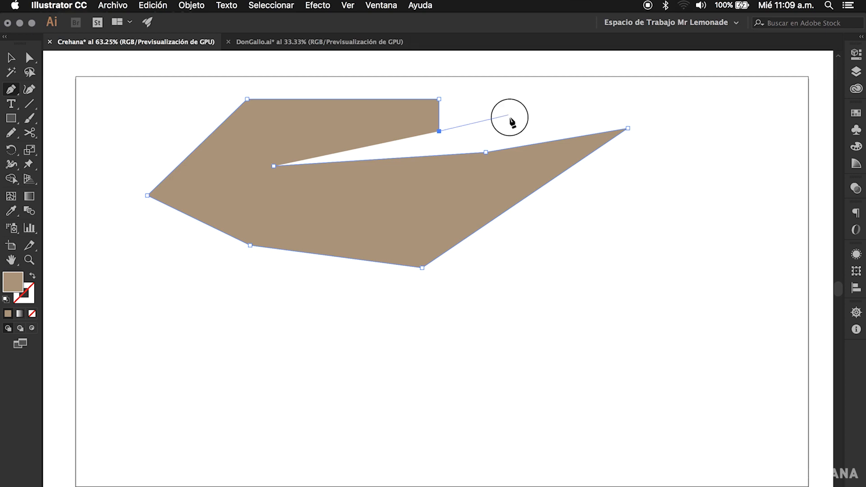
click(493, 89)
click(424, 72)
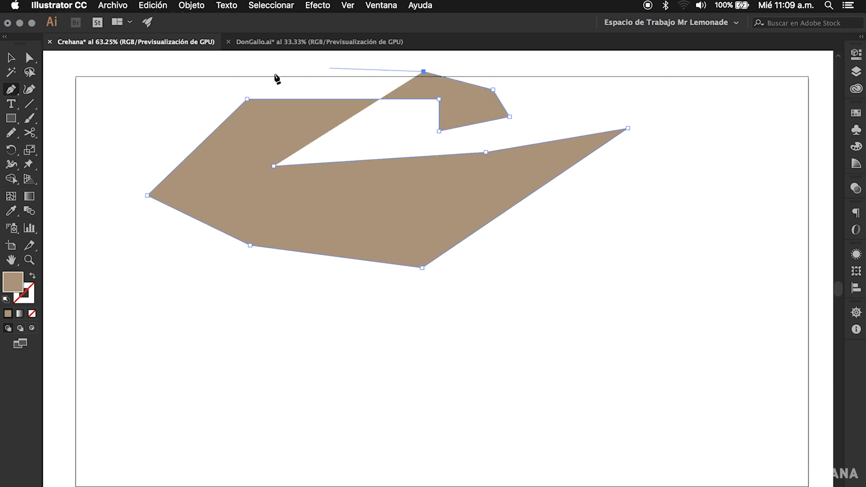
Continue the path with straight segments around the outside, down the left side and around a slanted four-sided shape at the lower right
click(187, 85)
click(109, 205)
click(296, 371)
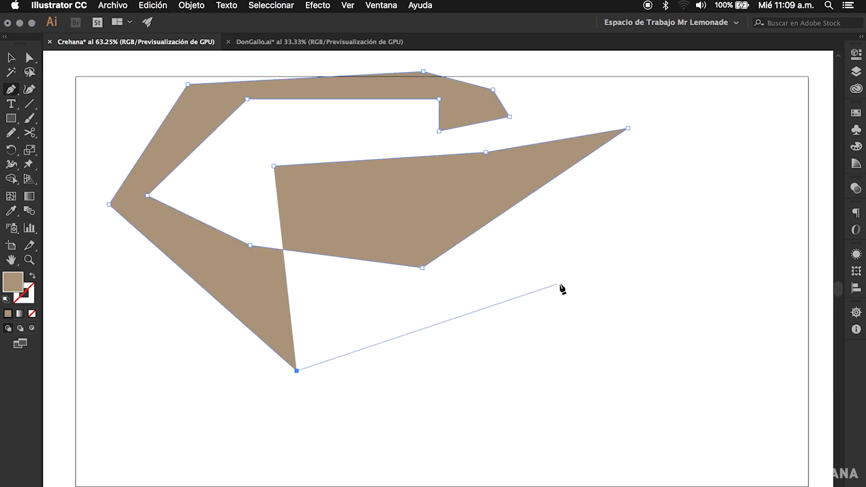
click(562, 284)
click(593, 383)
click(351, 439)
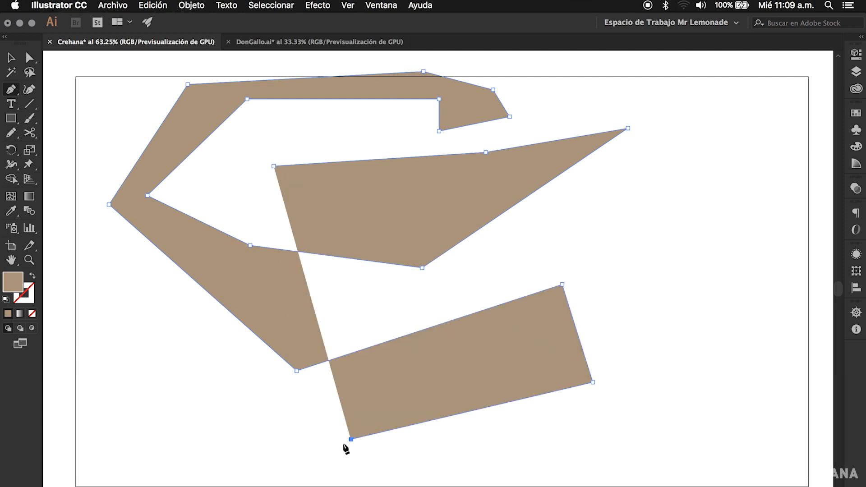
Swap the fill and stroke so the path has no fill and a tan stroke, and set the stroke weight to 11 pt
click(33, 279)
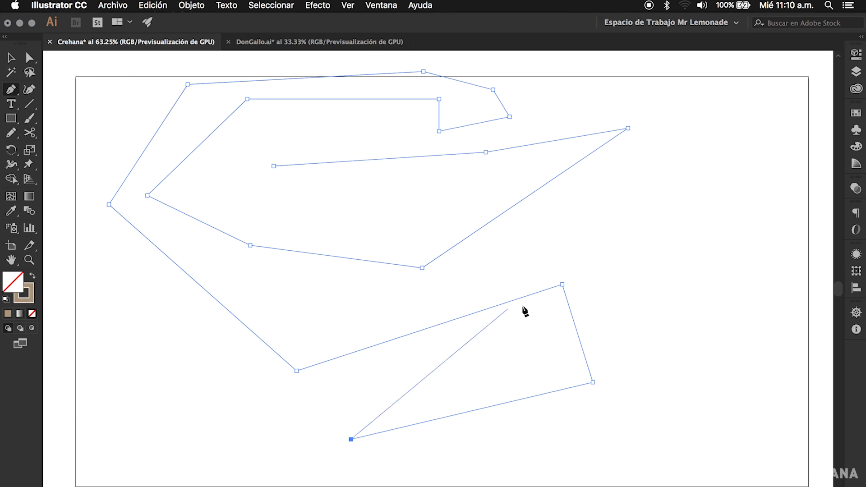
click(855, 57)
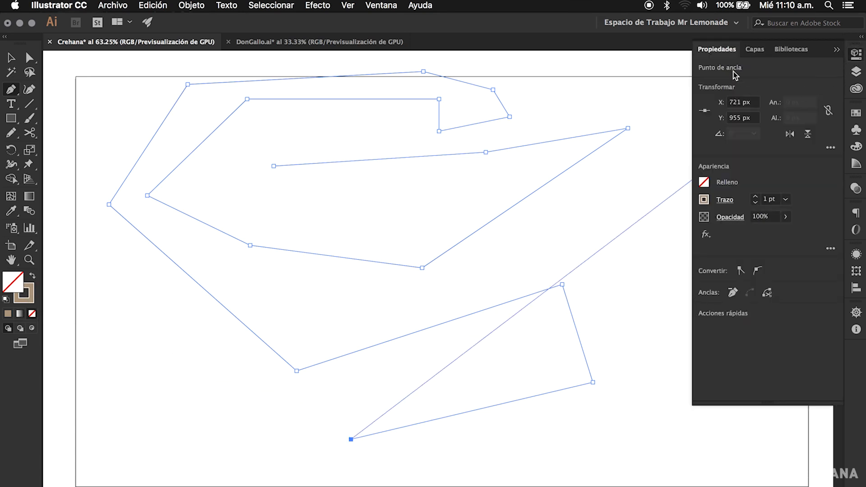
click(756, 199)
click(757, 199)
click(756, 198)
click(756, 199)
click(756, 199)
click(756, 199)
click(756, 199)
click(756, 198)
click(757, 199)
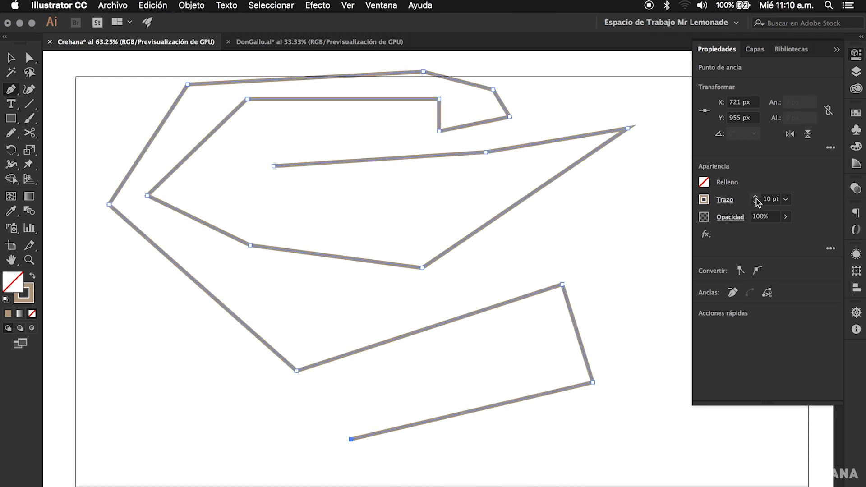
click(756, 198)
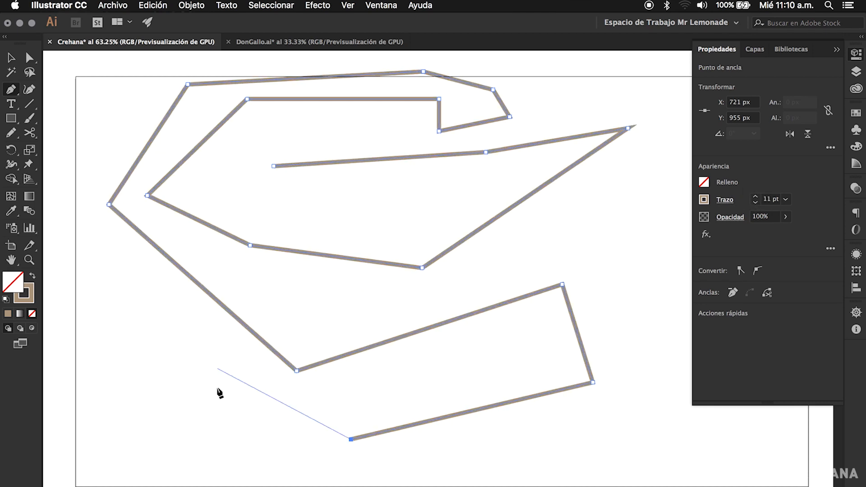
Add three more straight segments to the path's lower-left end, leaving it open
click(162, 408)
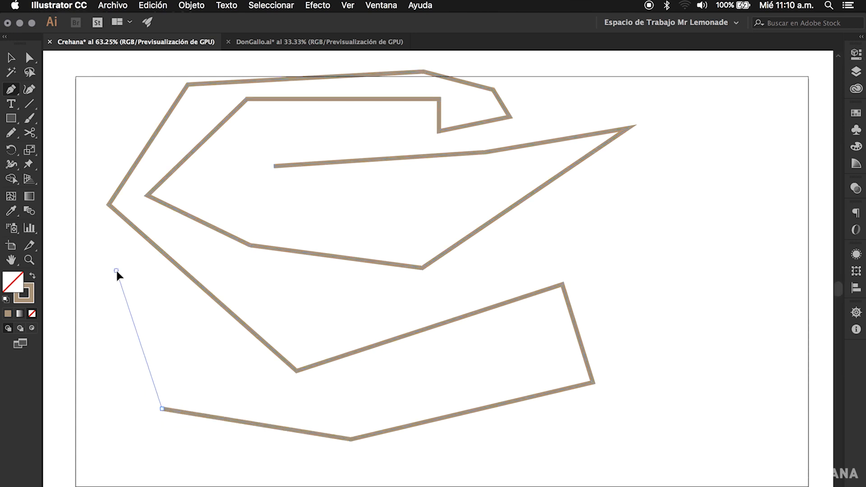
click(117, 271)
click(253, 387)
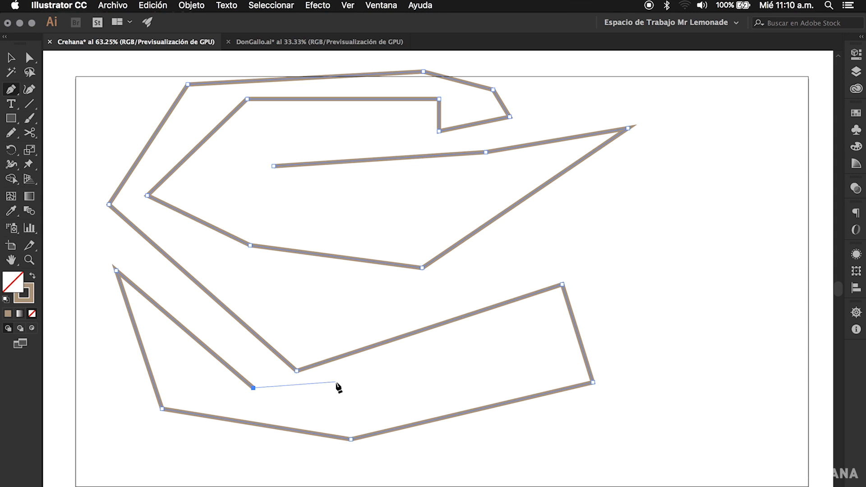
Move the finished open path slightly downward with the Selection tool and delete it
key(v)
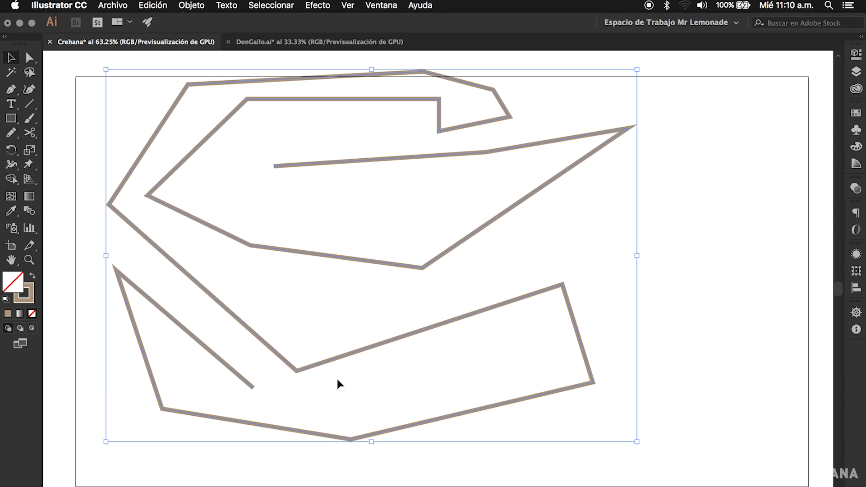
click(382, 382)
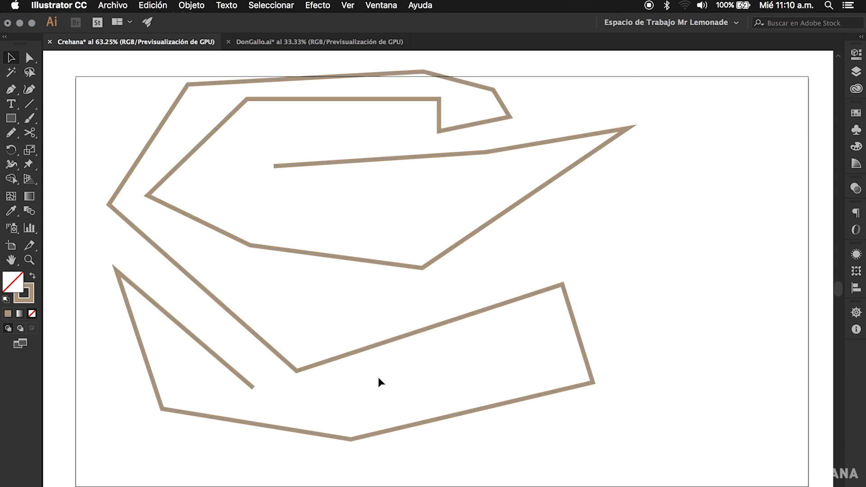
drag(378, 263, 381, 276)
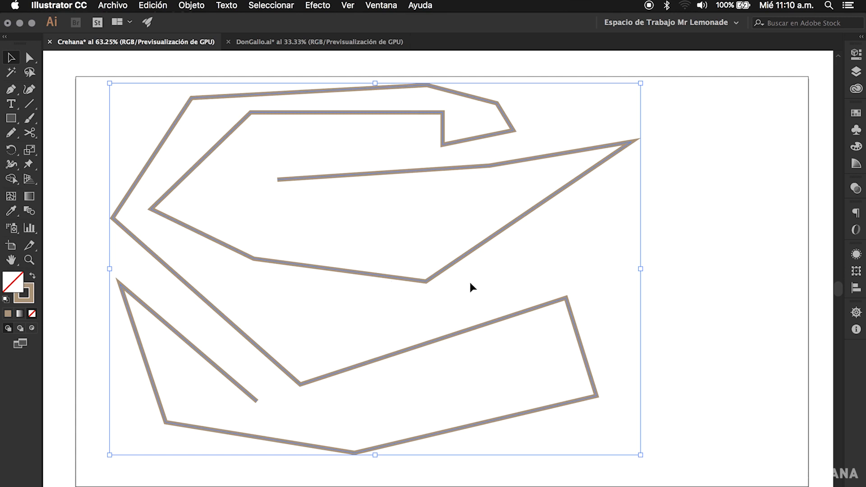
key(Delete)
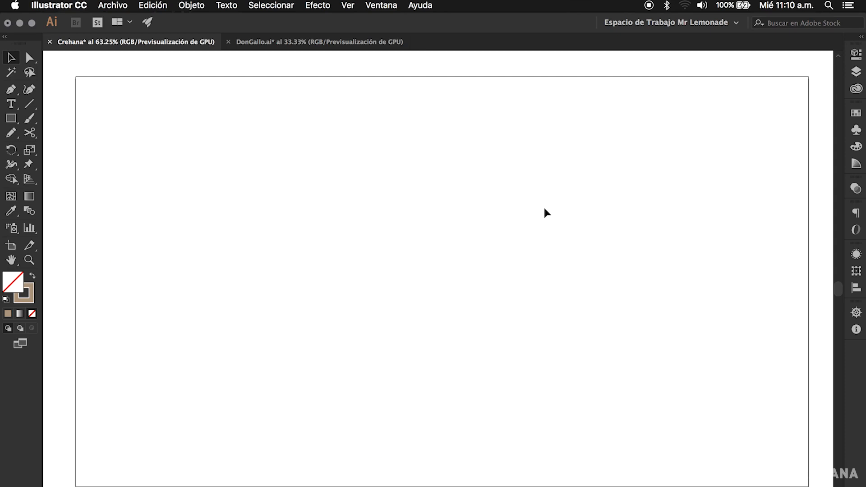
Draw an arched curve segment across the upper artboard with the Pen tool, pulling the second anchor's direction handle down and to the right
key(p)
click(273, 166)
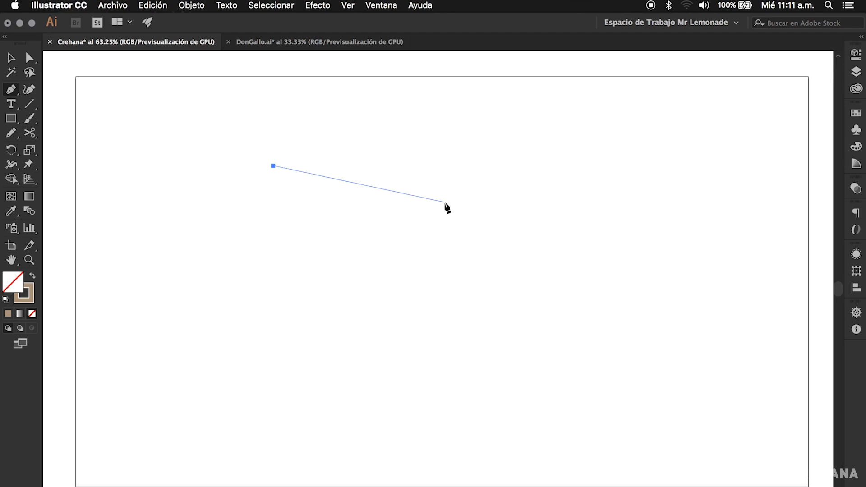
click(473, 177)
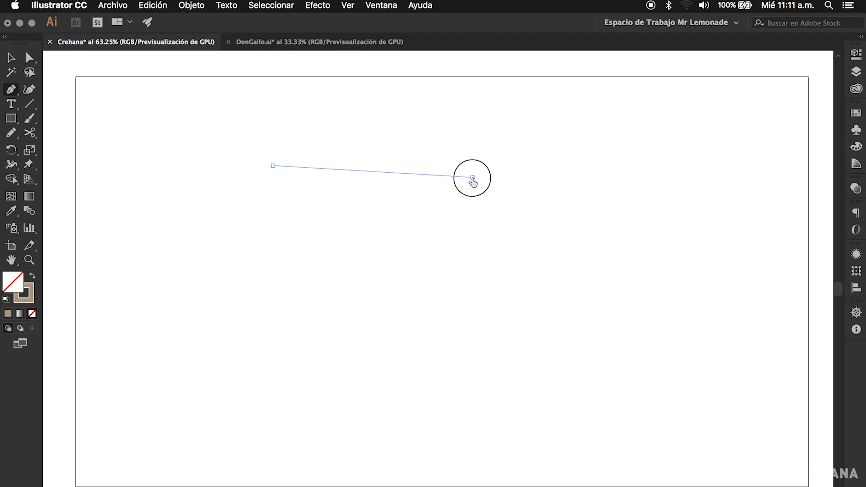
drag(473, 179, 520, 145)
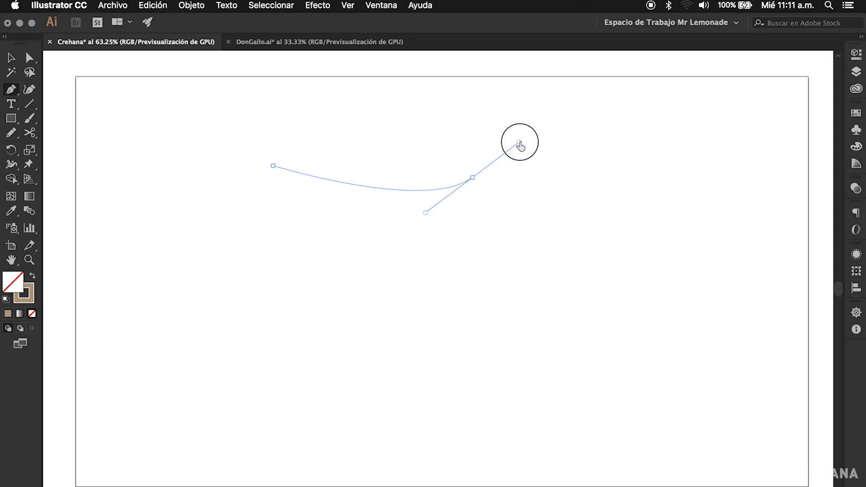
mouse_move(520, 145)
mouse_down()
mouse_move(617, 112)
mouse_move(617, 87)
mouse_move(580, 87)
mouse_move(599, 89)
mouse_move(621, 138)
mouse_move(621, 257)
mouse_move(555, 279)
mouse_move(577, 299)
mouse_move(570, 316)
mouse_move(592, 171)
mouse_move(556, 132)
mouse_move(603, 103)
mouse_move(584, 92)
mouse_move(605, 95)
mouse_move(486, 121)
mouse_move(465, 100)
mouse_move(412, 101)
mouse_move(379, 116)
mouse_move(560, 136)
mouse_move(594, 258)
mouse_move(577, 265)
mouse_up()
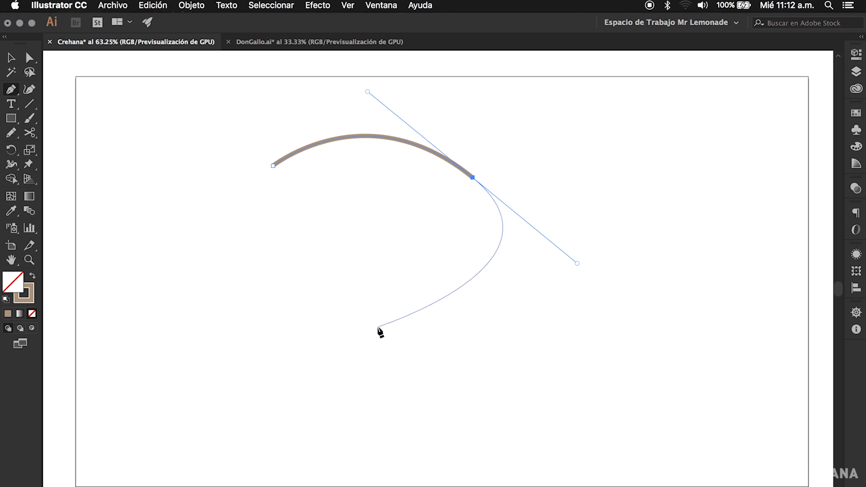
Add curved segments through a bottom anchor and a lower-left anchor, and close the path at its starting point to form a rounded shape
click(358, 300)
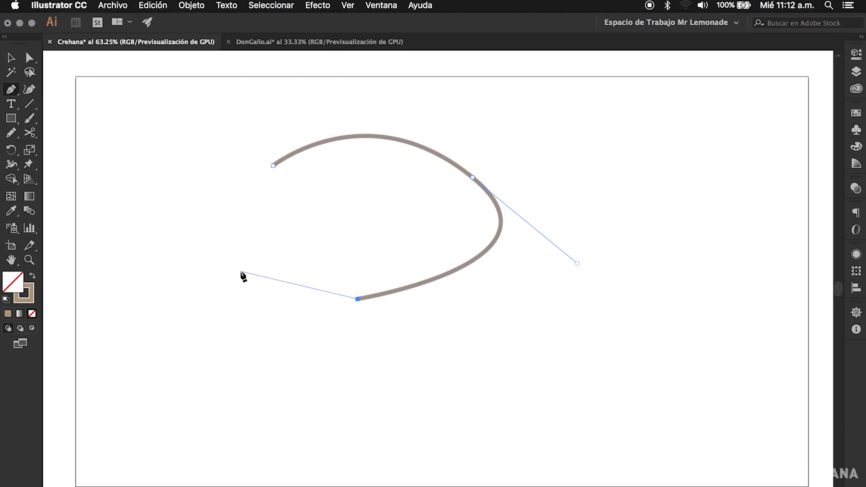
drag(358, 299, 206, 196)
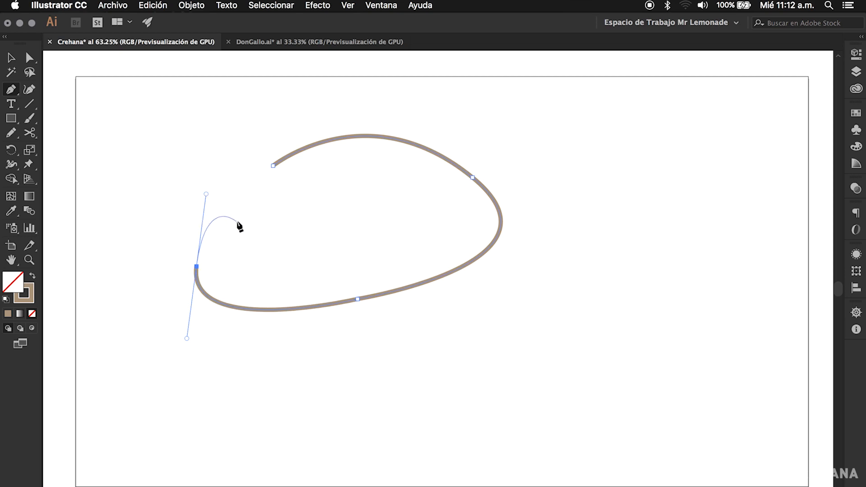
click(274, 167)
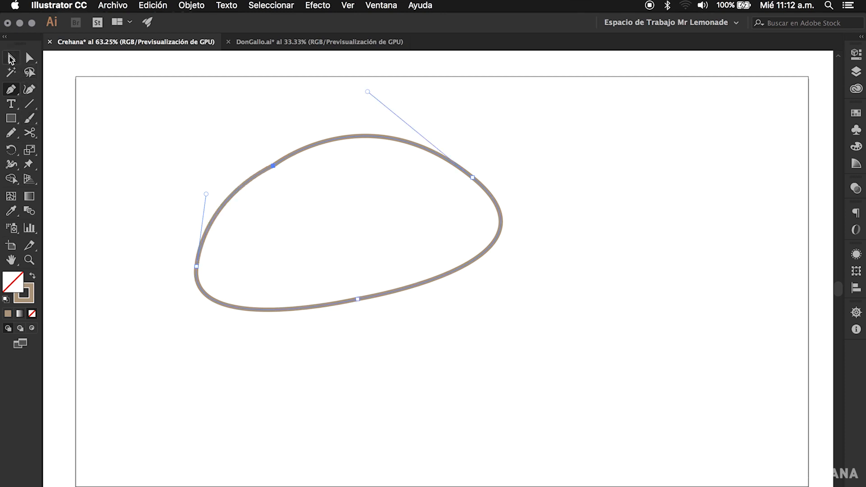
Move the closed rounded shape down and to the right toward the artboard's center and deselect it
click(11, 58)
click(358, 215)
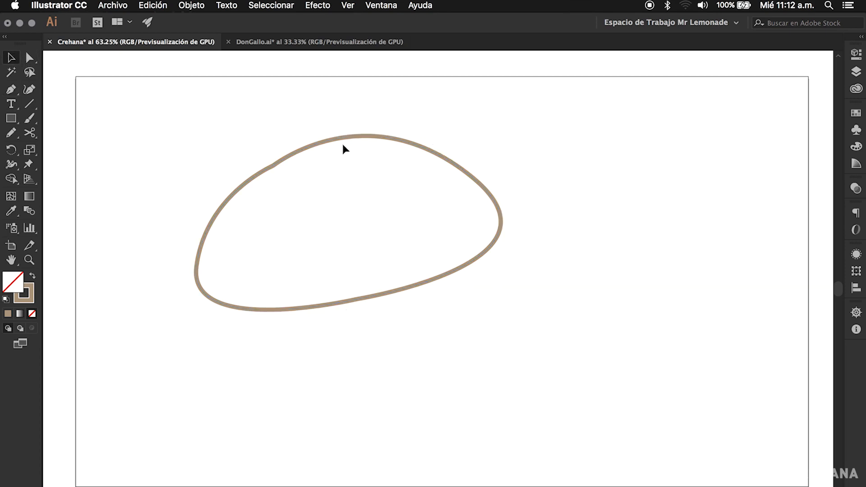
drag(344, 141, 406, 185)
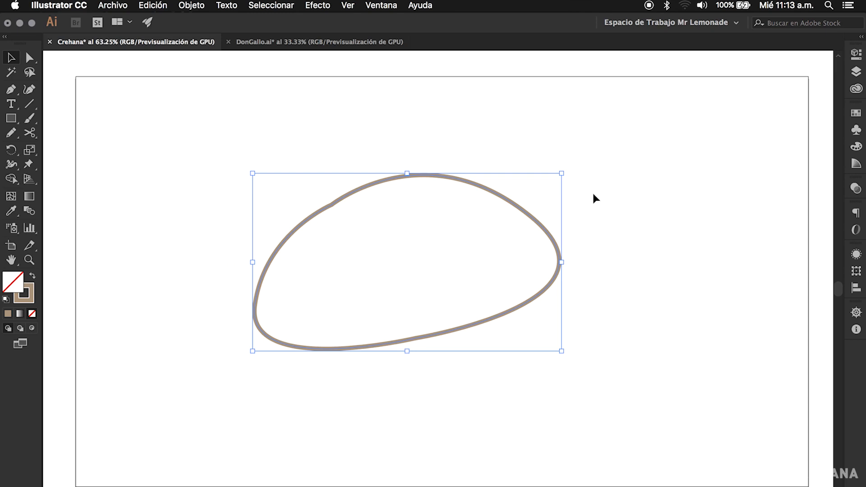
click(497, 362)
mouse_move(505, 321)
mouse_down()
mouse_move(445, 292)
mouse_move(511, 330)
mouse_up()
click(424, 269)
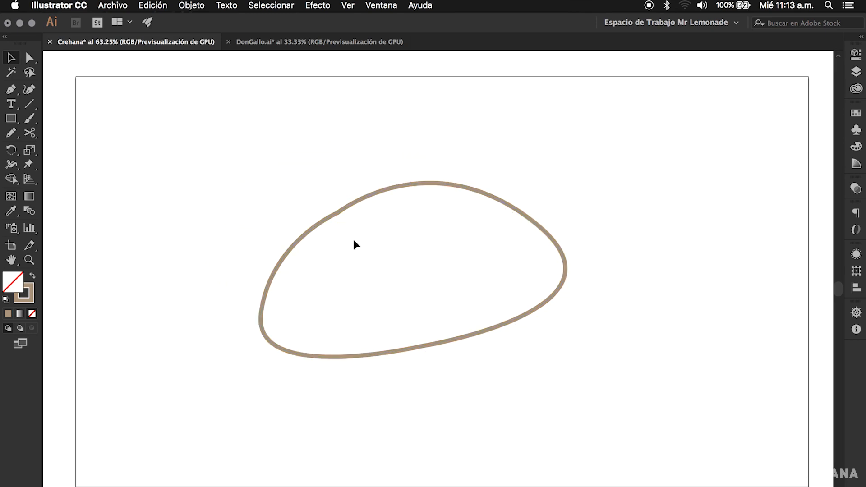
Move the shape's upper-left corner anchor point upward with the Direct Selection tool
click(341, 212)
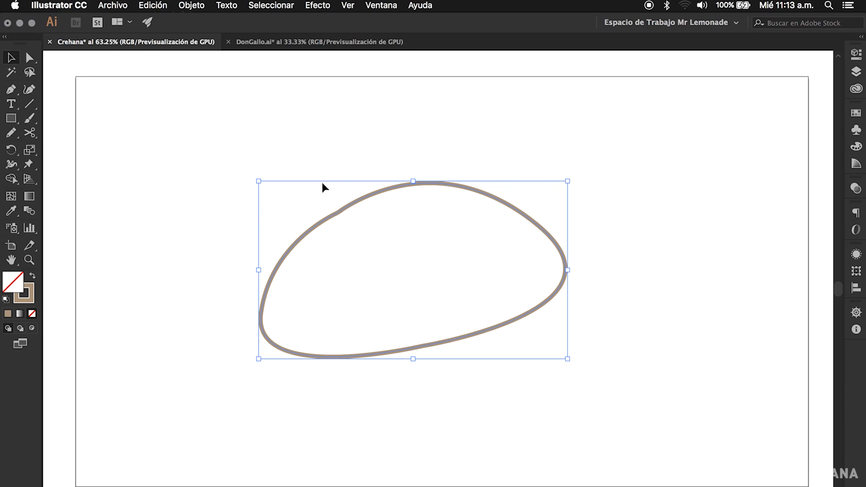
key(a)
click(341, 216)
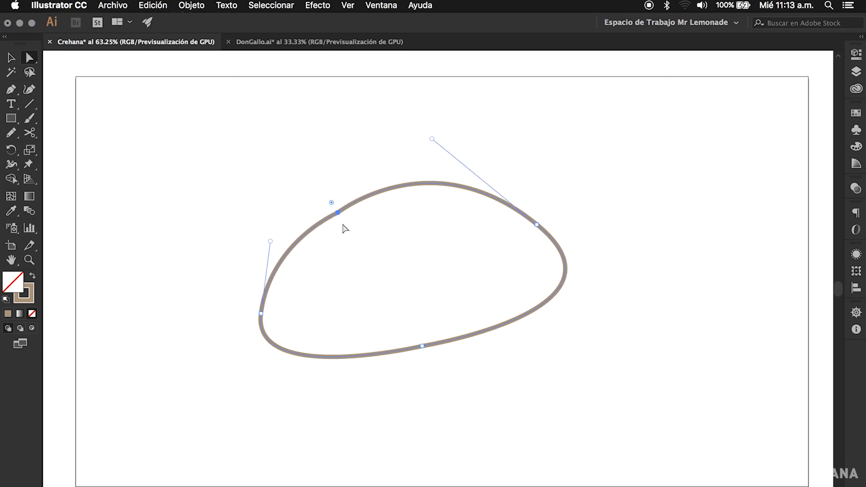
drag(340, 214, 332, 189)
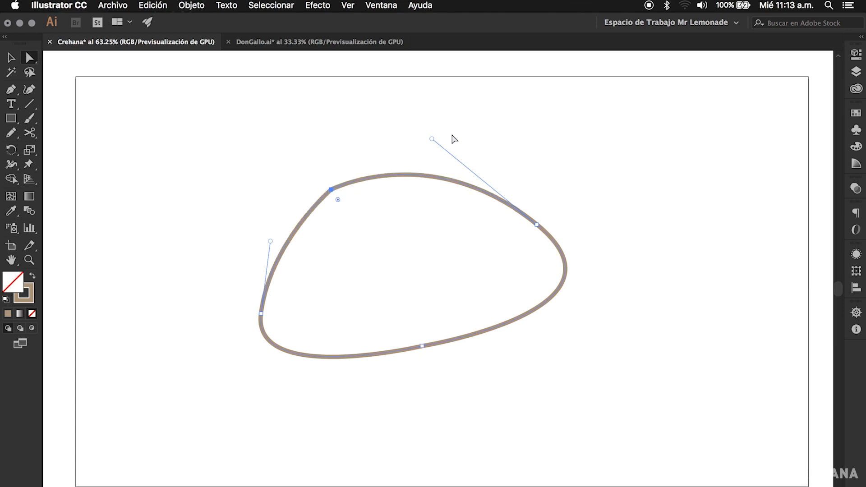
Widen the shape by moving its right and left anchor points outward and adjusting their upper direction handles
drag(433, 139, 462, 131)
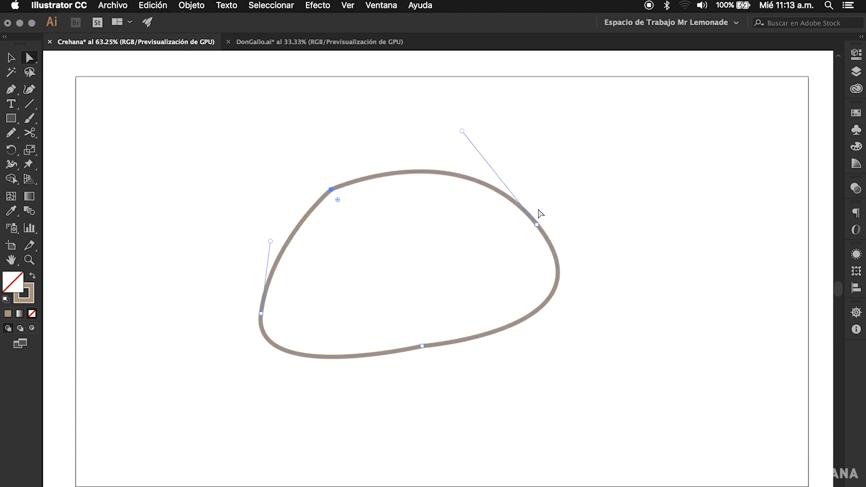
drag(542, 225, 562, 214)
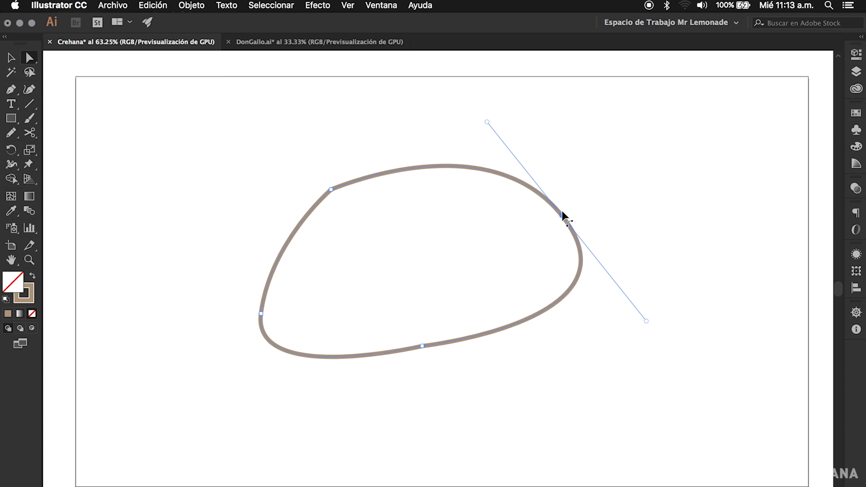
drag(261, 313, 236, 314)
drag(247, 246, 226, 244)
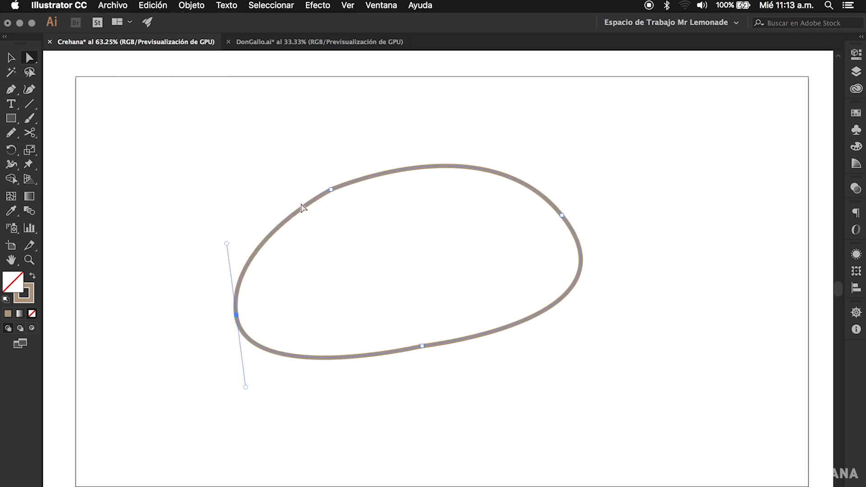
Reshape the closed curve by moving its upper-left anchor right, its right anchor outward and its bottom anchor down
mouse_move(331, 191)
mouse_down()
mouse_move(343, 184)
mouse_move(347, 194)
mouse_up()
drag(561, 216, 576, 207)
drag(422, 348, 431, 363)
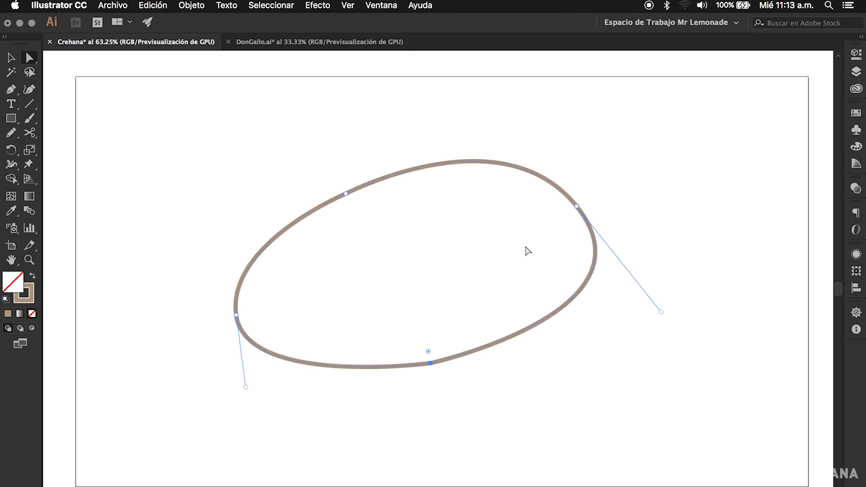
drag(577, 207, 582, 191)
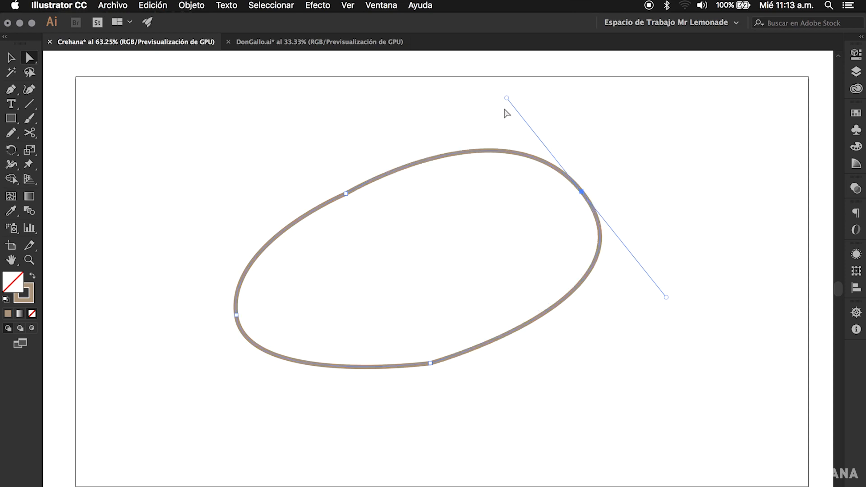
key(super+z)
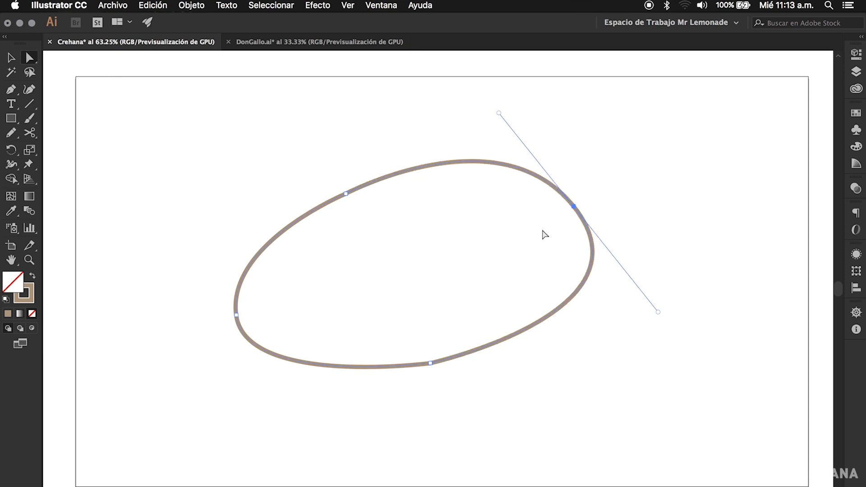
Move the bottom anchor point up into the shape and slightly left to form an inward notch
click(425, 363)
drag(426, 363, 398, 289)
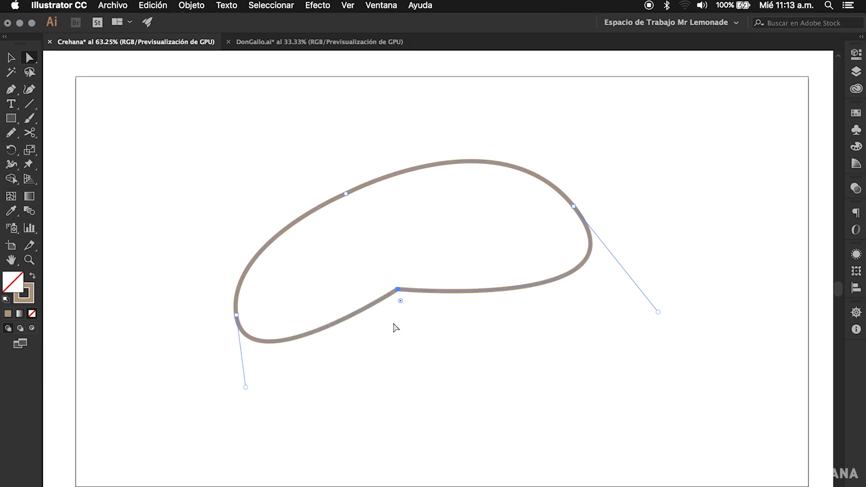
drag(400, 300, 382, 306)
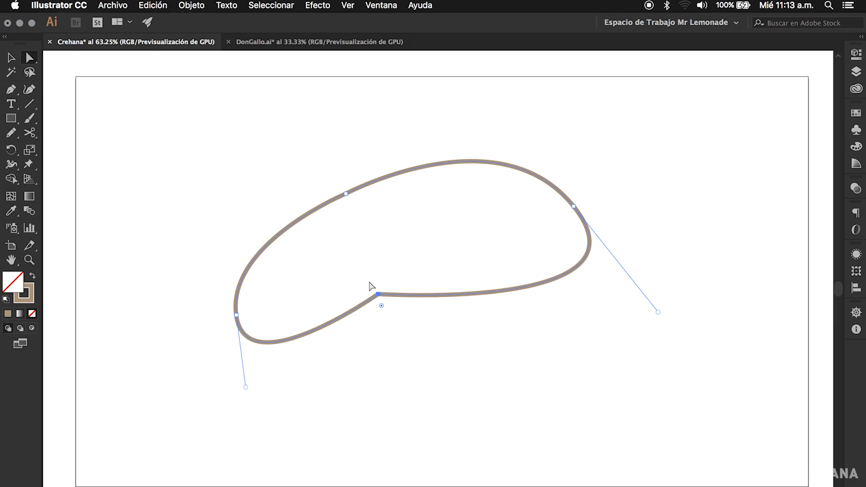
Move the right anchor point up and inward, and convert it to a corner point
click(857, 54)
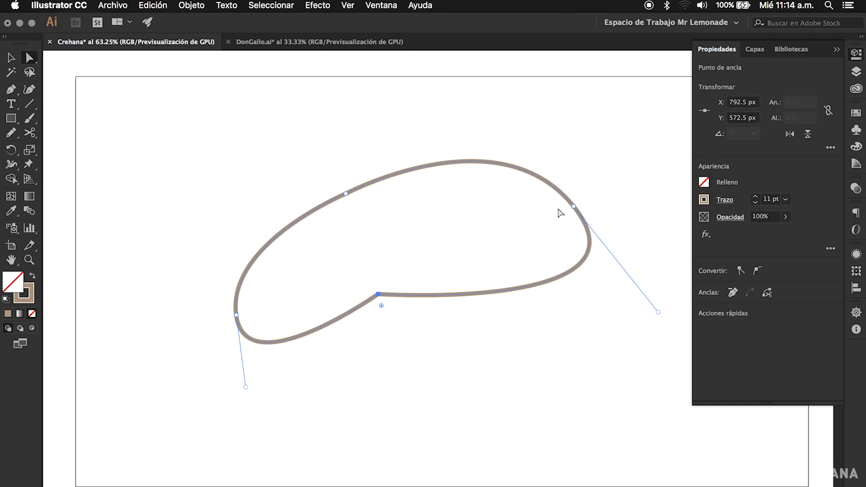
click(574, 206)
drag(574, 206, 545, 186)
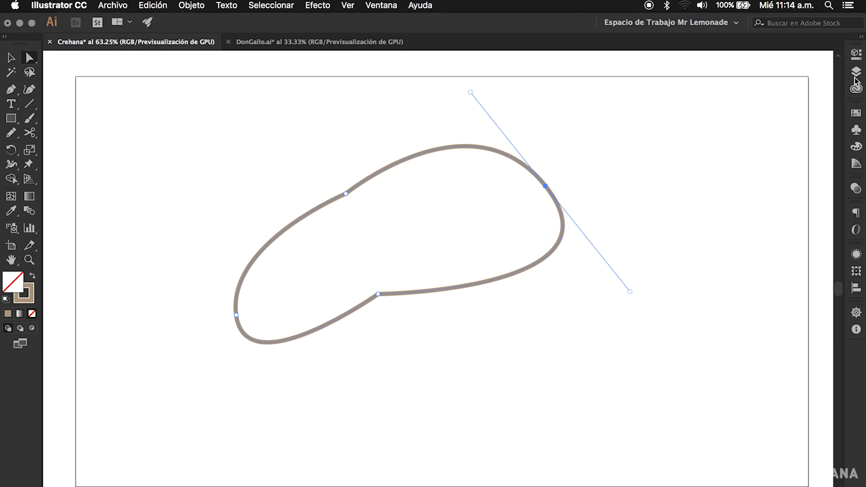
click(856, 54)
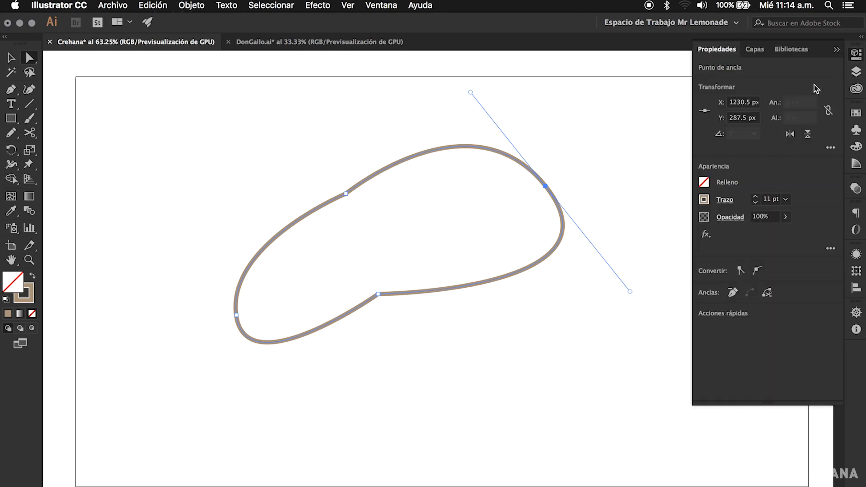
click(740, 271)
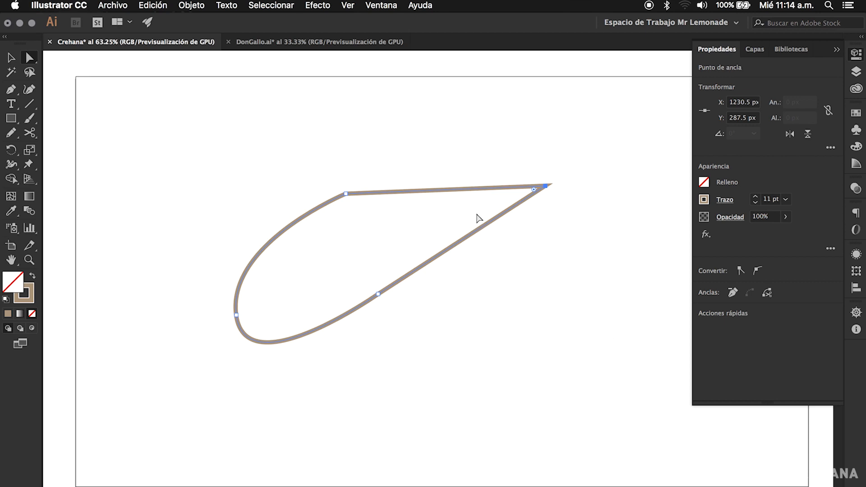
Shift the right corner point slightly inward, convert it to a smooth point and deselect the shape
click(537, 189)
drag(537, 189, 527, 190)
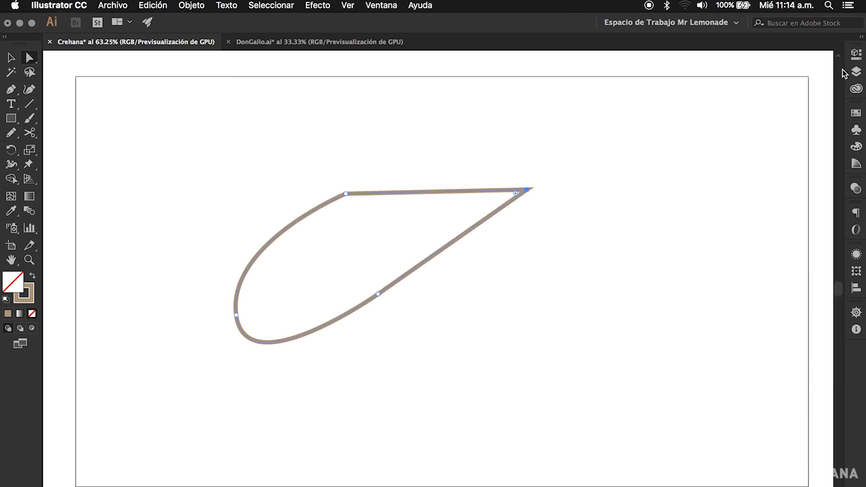
click(533, 188)
drag(534, 189, 539, 186)
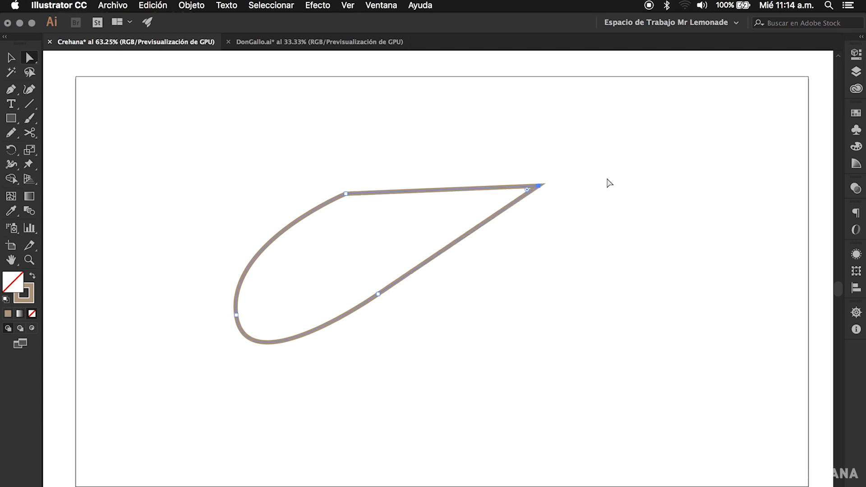
click(857, 54)
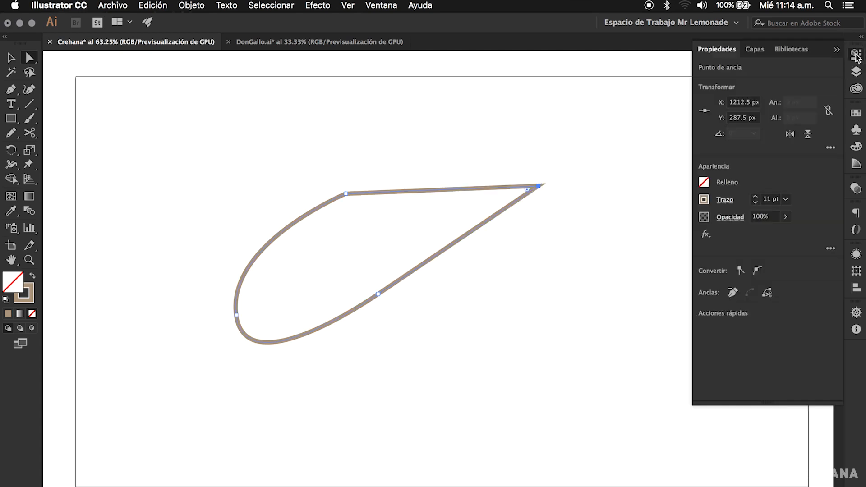
click(757, 270)
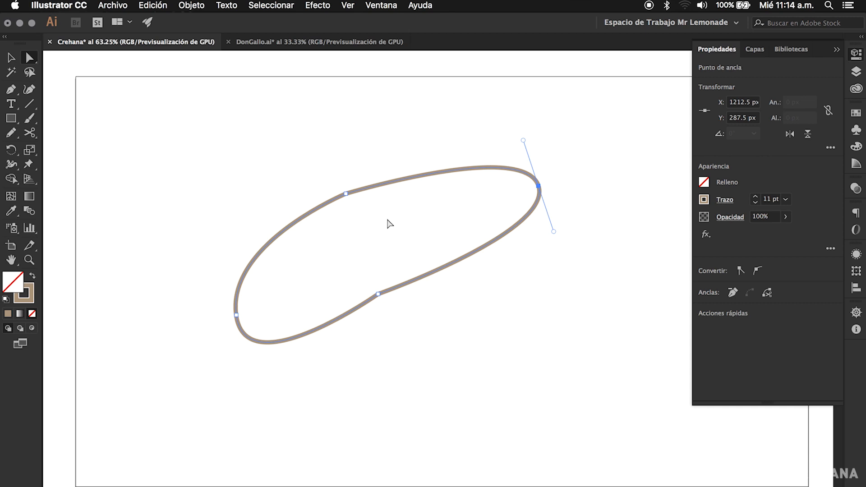
click(580, 191)
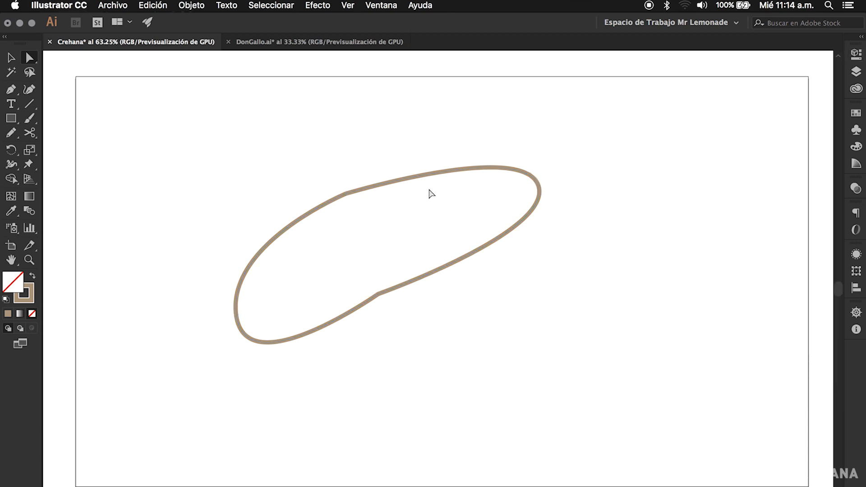
Move the left anchor point up and outward, convert it to a corner point and deselect the shape
click(539, 186)
drag(237, 315, 189, 275)
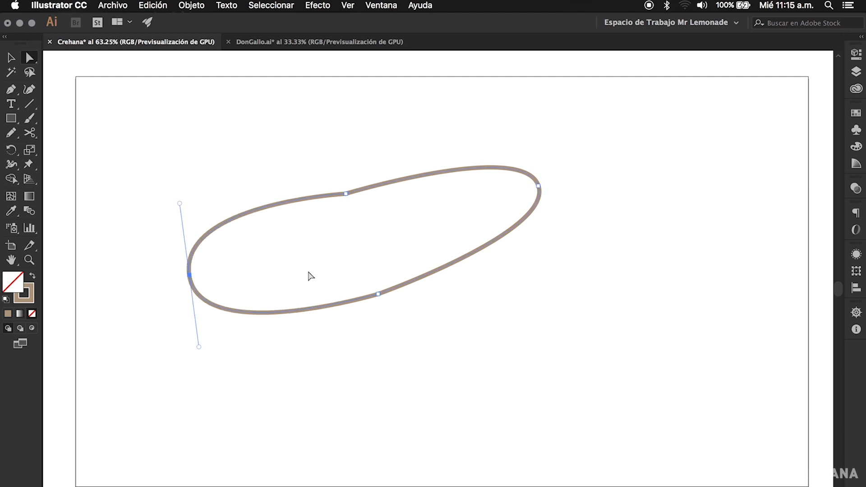
click(855, 60)
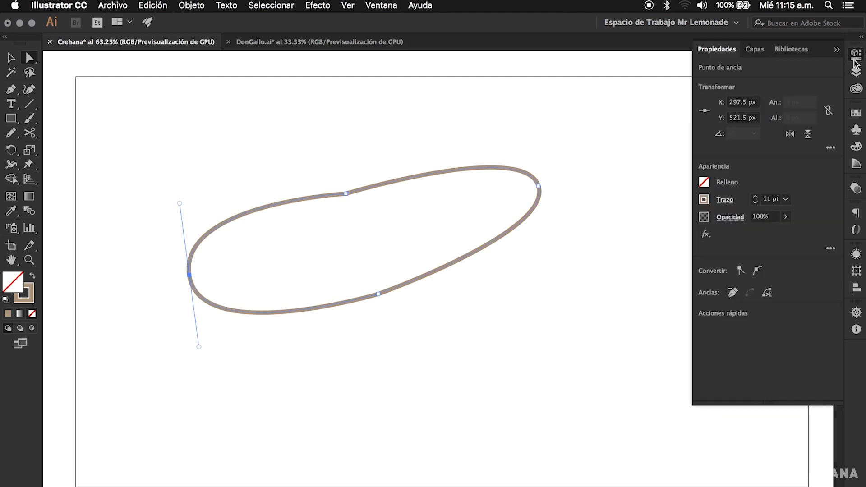
click(741, 272)
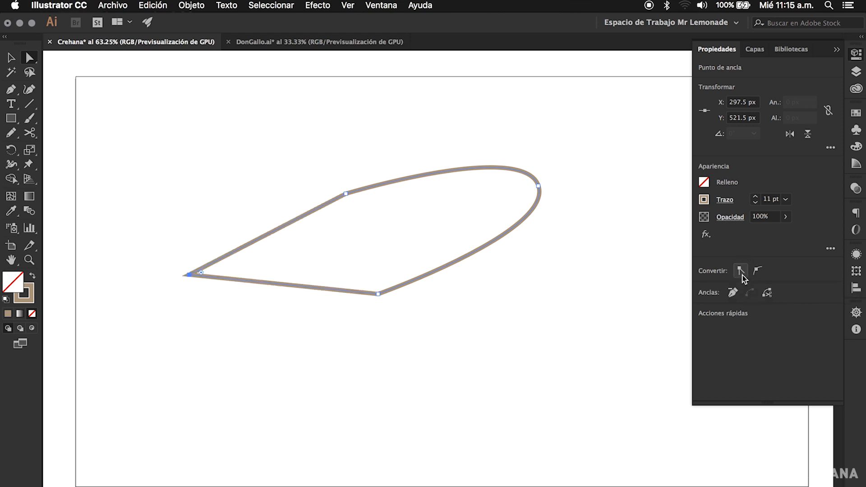
click(214, 305)
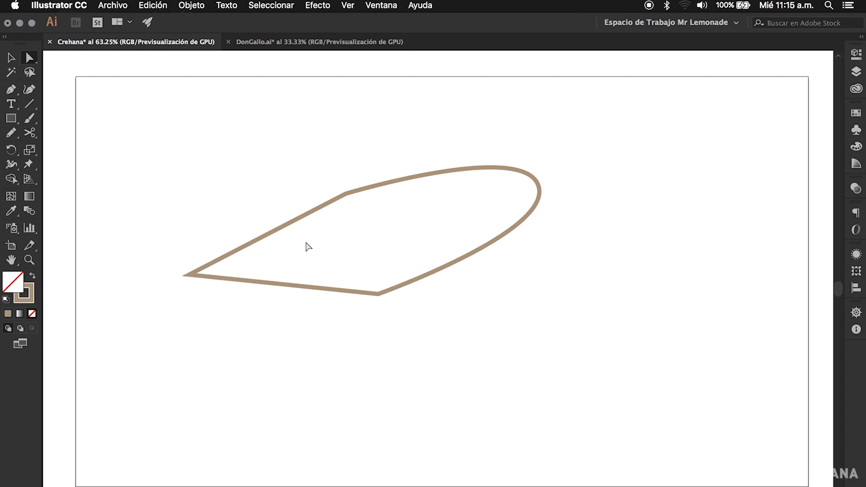
Convert the left corner anchor back to a smooth point and deselect the shape
click(189, 274)
click(857, 54)
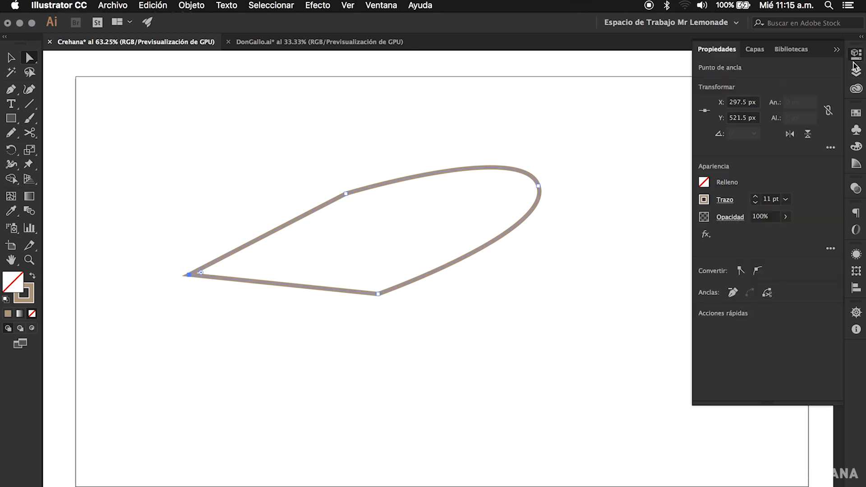
click(758, 270)
click(284, 185)
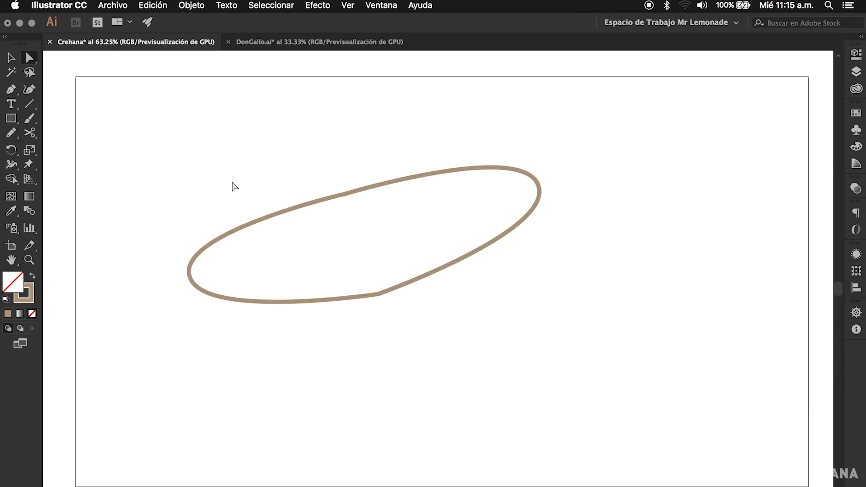
Delete the closed curved shape to empty the artboard
key(v)
click(422, 279)
key(Delete)
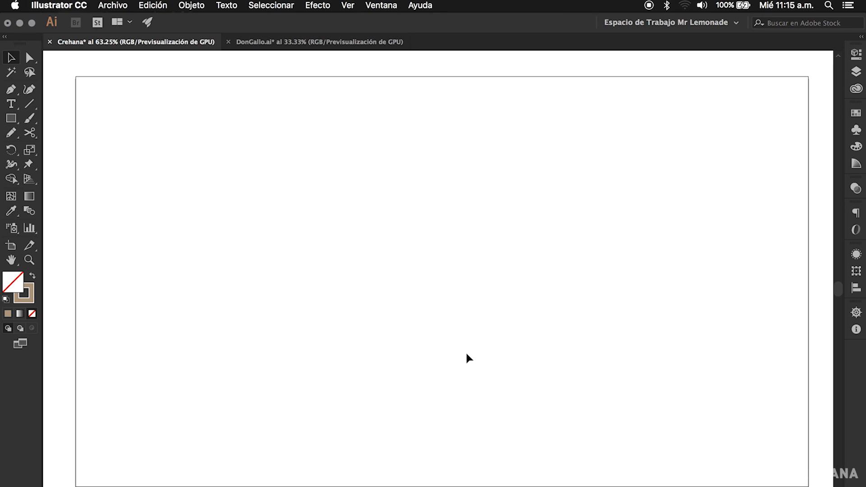
Draw a large, roughly circular closed path with the Pen tool, using three curved anchor points at the upper left, upper right and bottom
key(p)
drag(337, 166, 338, 108)
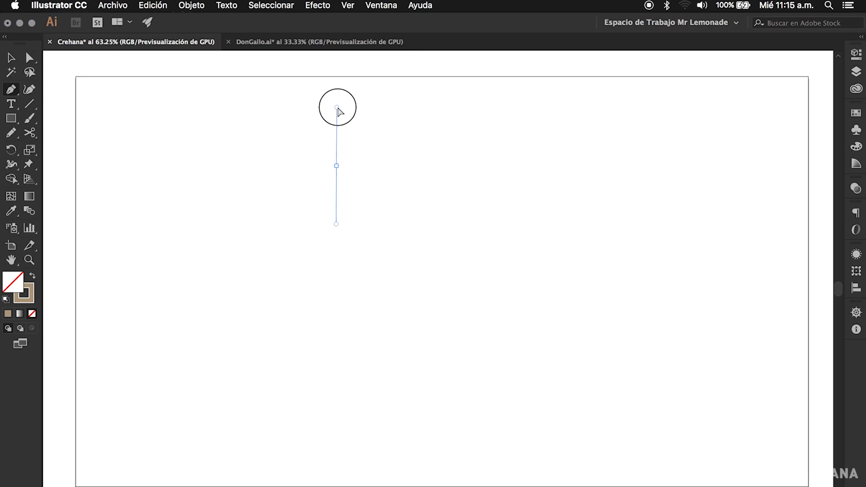
drag(338, 108, 336, 102)
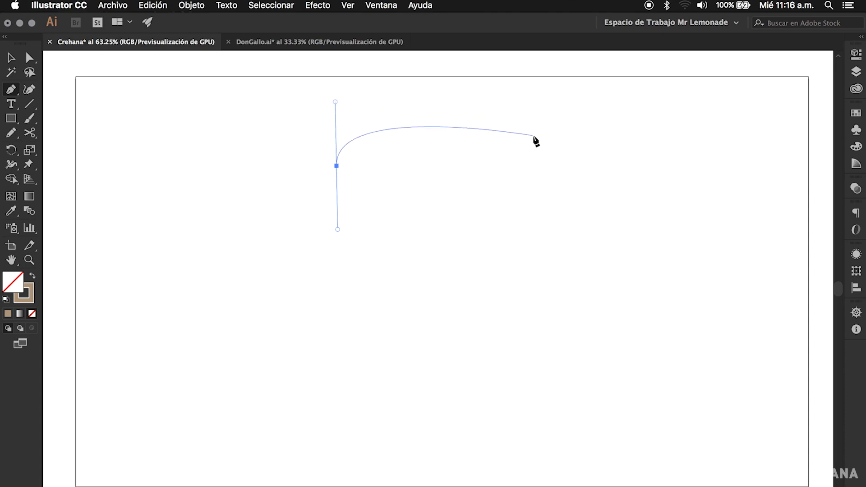
mouse_move(538, 135)
mouse_down()
mouse_move(592, 185)
mouse_move(599, 230)
mouse_up()
mouse_move(424, 312)
mouse_down()
mouse_move(327, 310)
mouse_move(322, 292)
mouse_up()
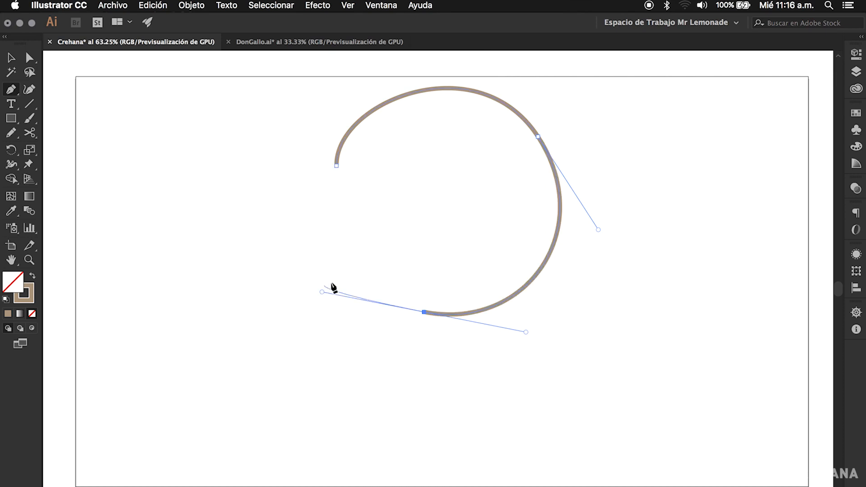
super+click(337, 168)
drag(337, 167, 342, 134)
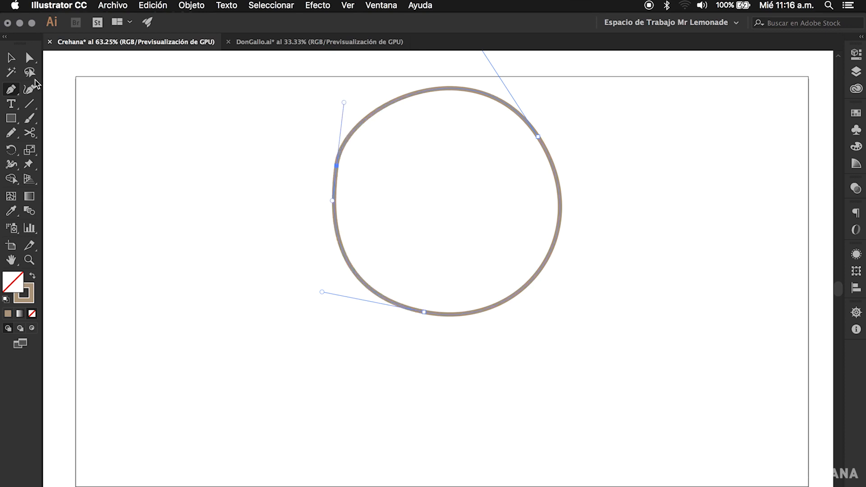
Move the hand-drawn circle down and to the left on the artboard and deselect it
click(11, 58)
click(445, 194)
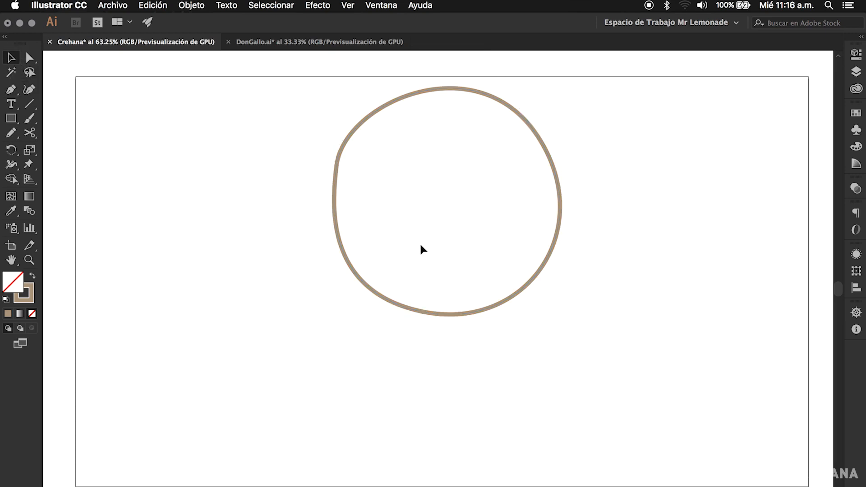
mouse_move(535, 276)
mouse_down()
mouse_move(365, 315)
mouse_move(378, 306)
mouse_up()
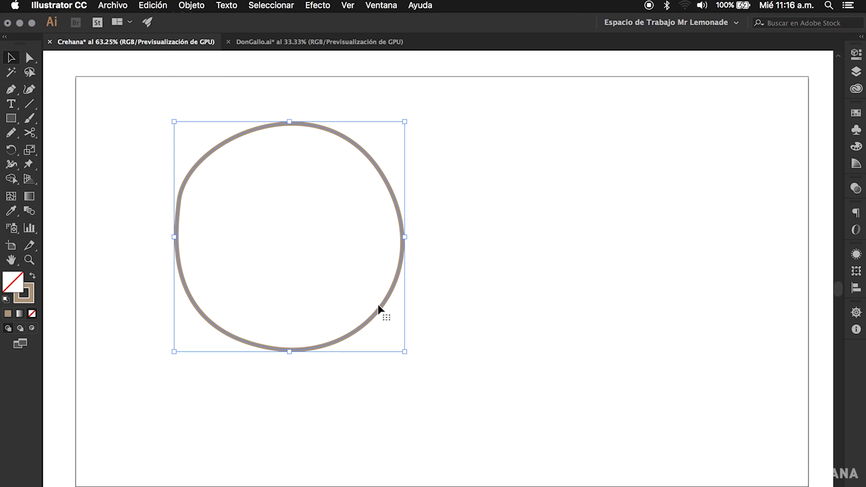
click(468, 262)
click(331, 258)
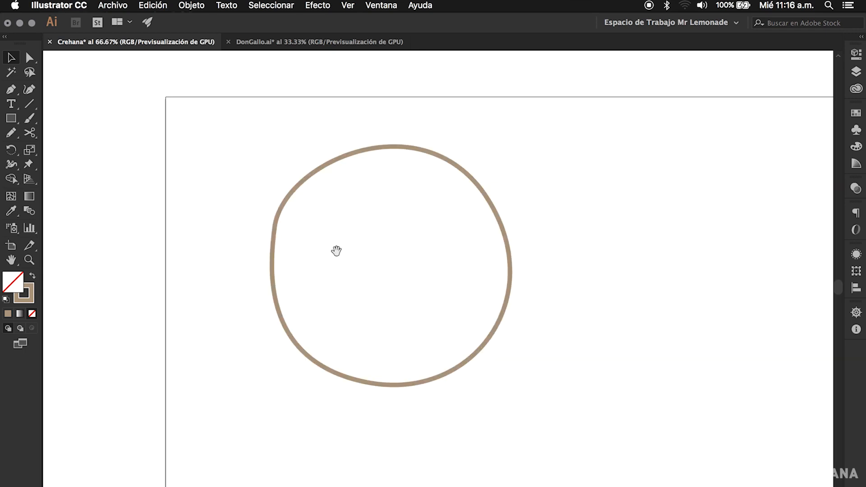
Round out the circle by moving its left and right anchor points outward and adjusting their direction handles with the Direct Selection tool
click(261, 223)
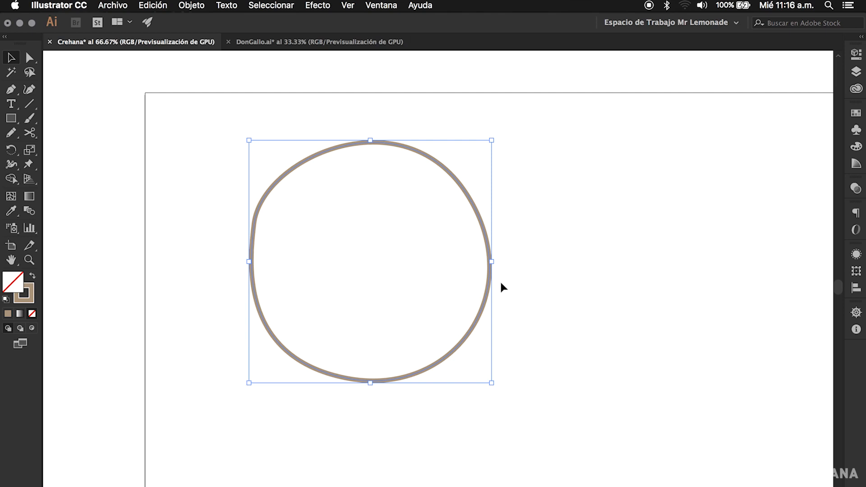
click(30, 57)
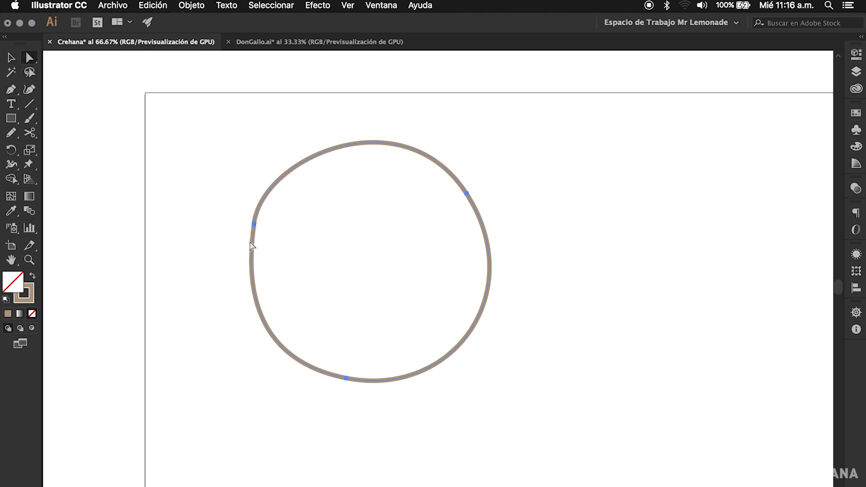
drag(253, 224, 246, 226)
drag(254, 159, 269, 145)
drag(236, 262, 232, 267)
drag(407, 97, 408, 104)
drag(471, 197, 478, 194)
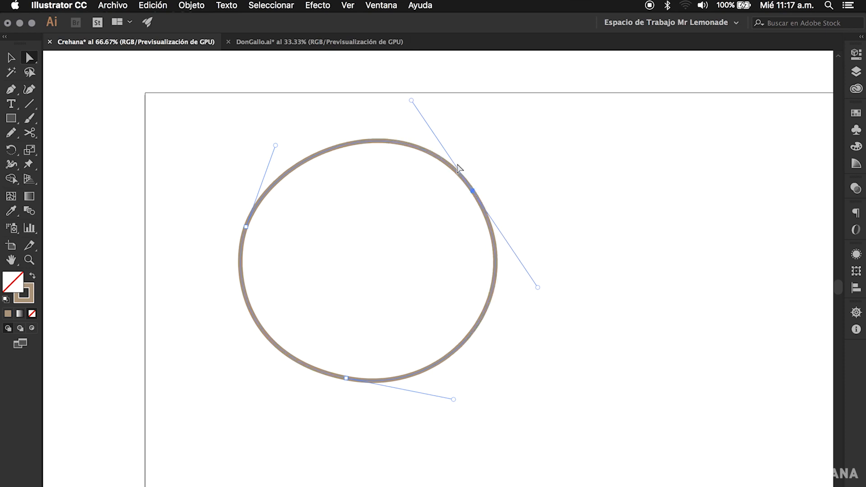
Refine the circle's curvature by adjusting the right, left and bottom anchors' direction handles, and deselect the path
drag(410, 100, 399, 99)
drag(276, 147, 273, 138)
click(347, 378)
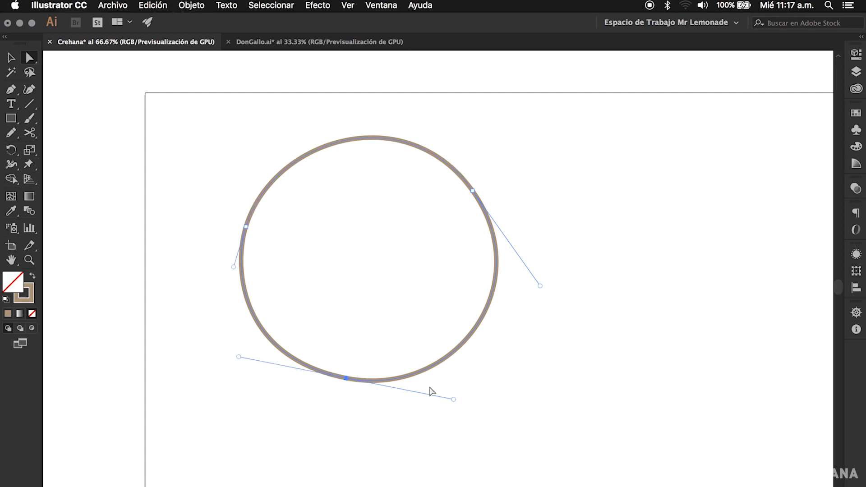
drag(454, 400, 454, 394)
click(406, 315)
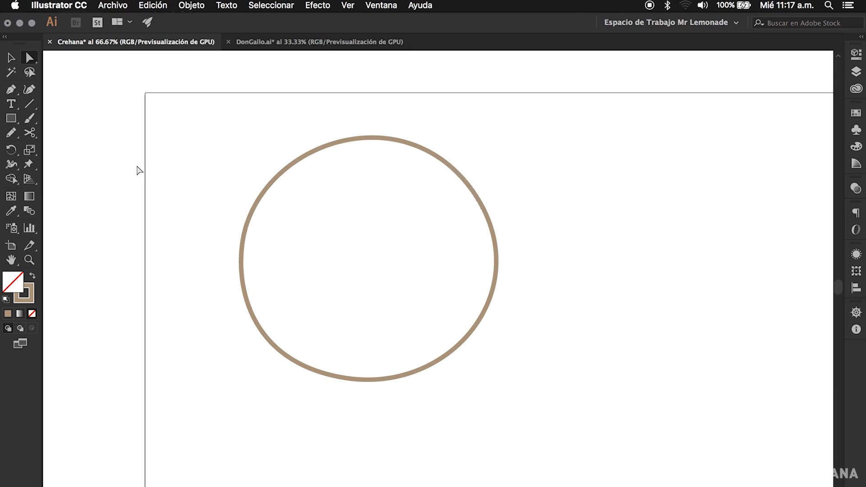
Move the finished circle slightly left to free space on the artboard beside it
key(v)
drag(542, 261, 509, 262)
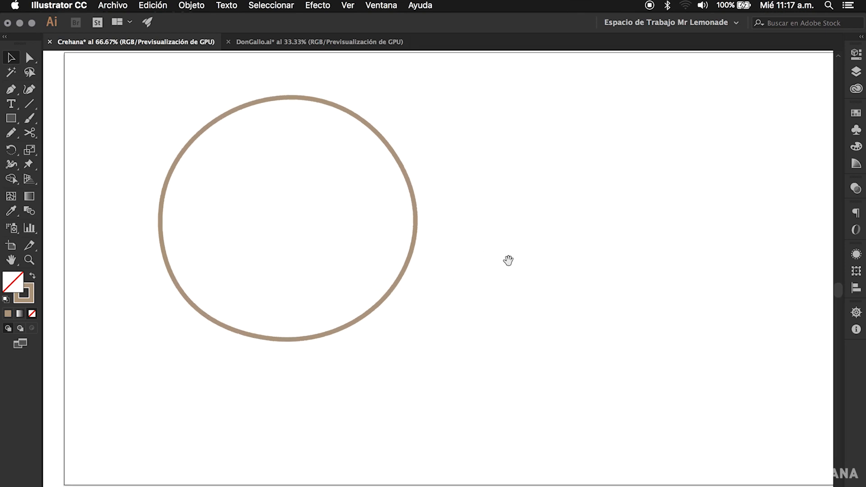
drag(413, 254, 387, 252)
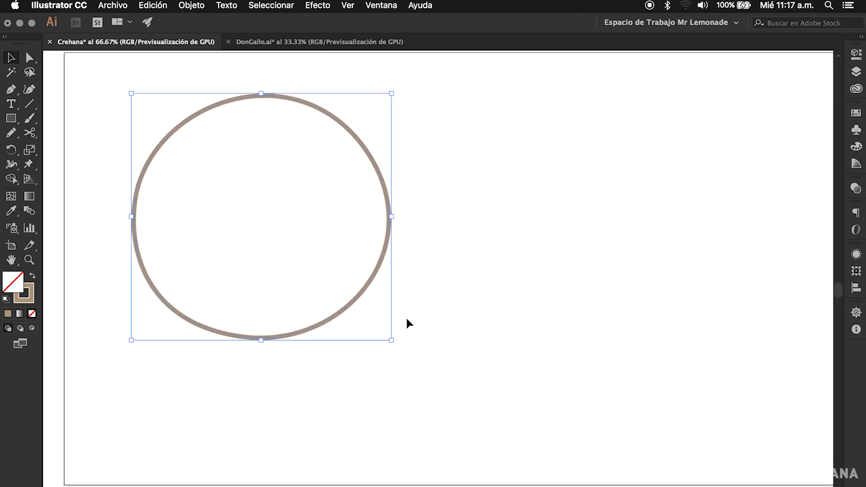
Delete the hand-drawn circle from the artboard
key(Delete)
Draw a wide arch with the Pen tool, giving both end anchors vertical direction handles
key(p)
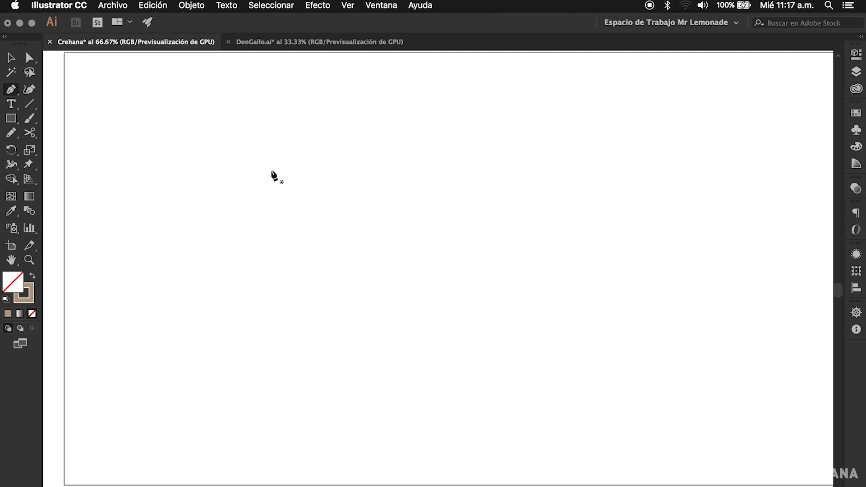
drag(280, 154, 273, 190)
drag(291, 191, 280, 143)
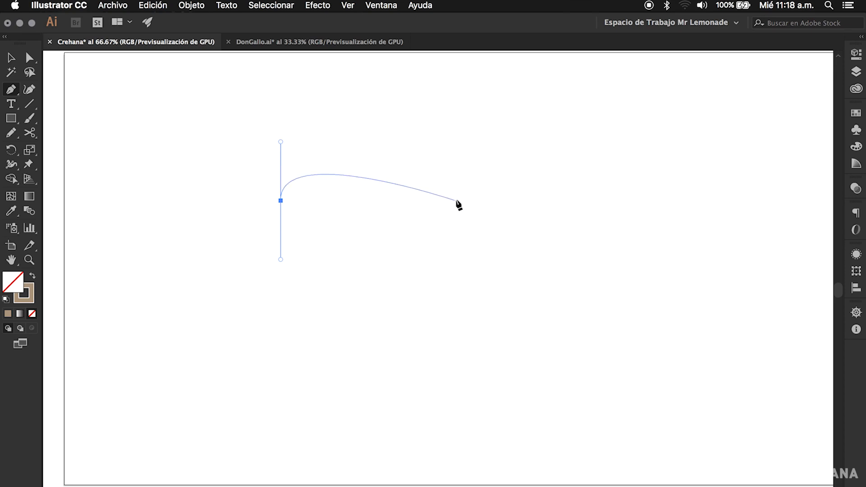
drag(479, 199, 496, 250)
key(shift)
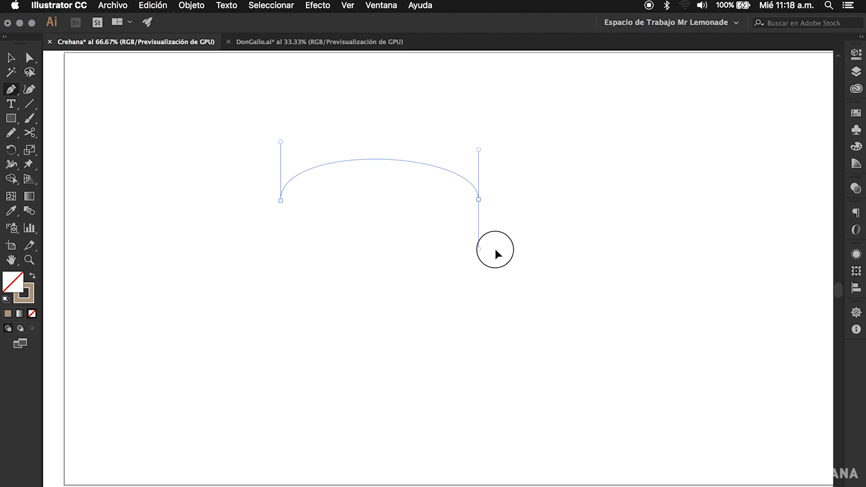
drag(495, 250, 496, 253)
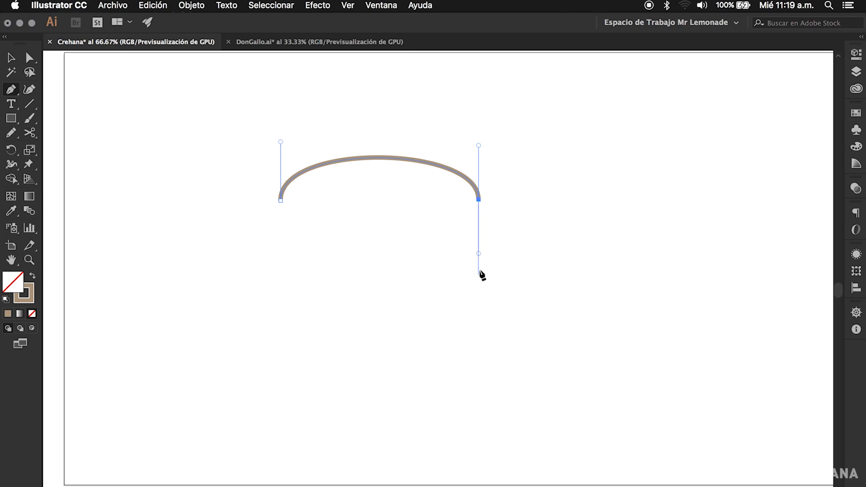
Retract the arch's right anchor handle, add a straight vertical segment going down from that anchor, and deselect the path
click(479, 200)
click(478, 339)
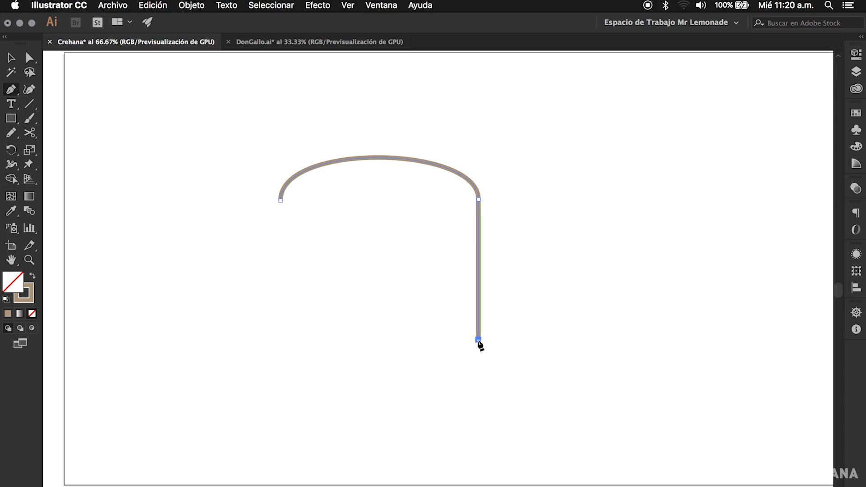
key(v)
click(577, 314)
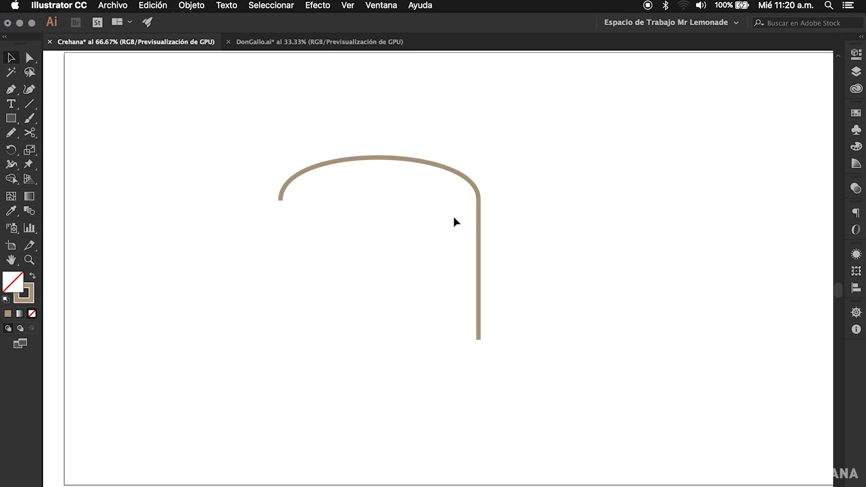
Move the arch path slightly left and delete it from the artboard
drag(476, 259, 412, 252)
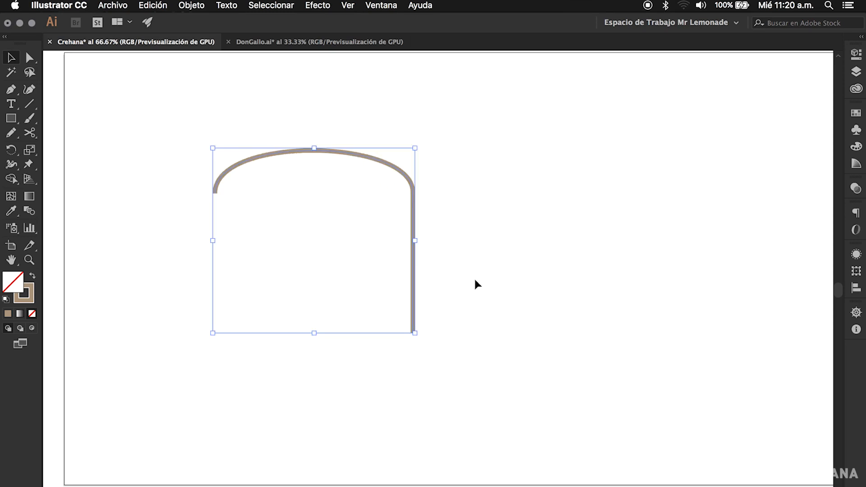
key(Delete)
drag(422, 271, 409, 277)
drag(450, 296, 452, 301)
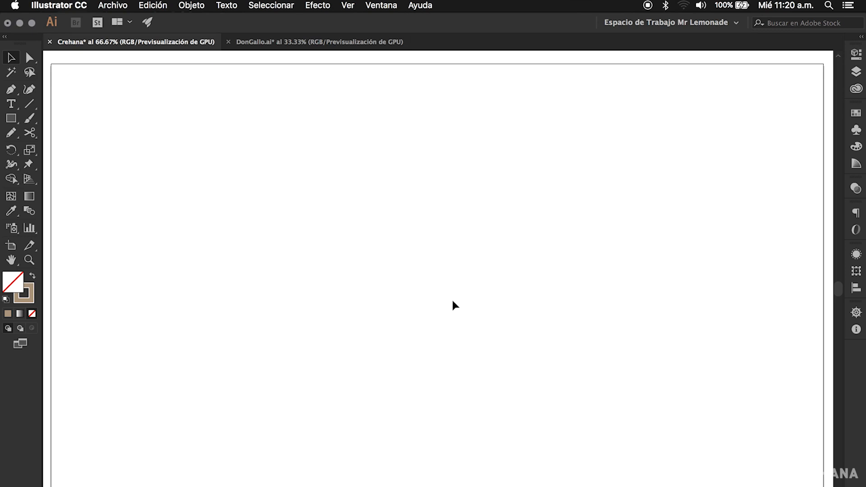
key(p)
key(space)
mouse_move(400, 236)
mouse_down()
mouse_move(397, 242)
mouse_move(399, 232)
mouse_up()
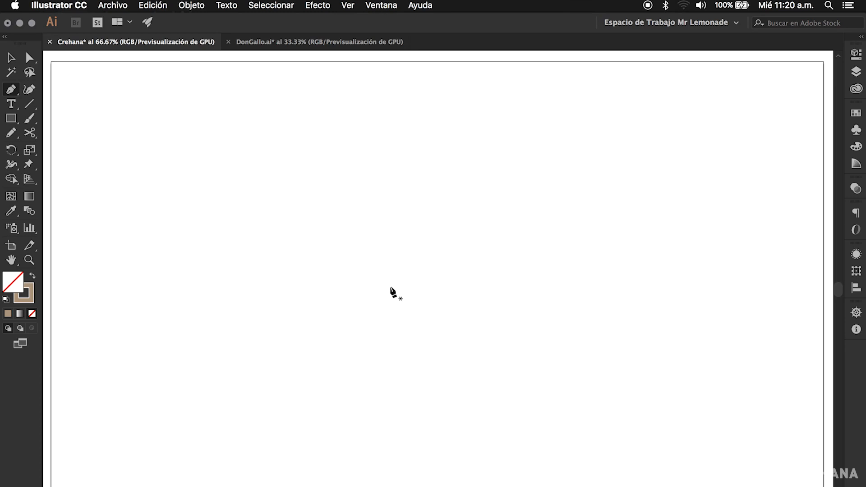
key(v)
Copy the rooster image from the DonGallo.ai document and paste it into the Crehana document
click(299, 42)
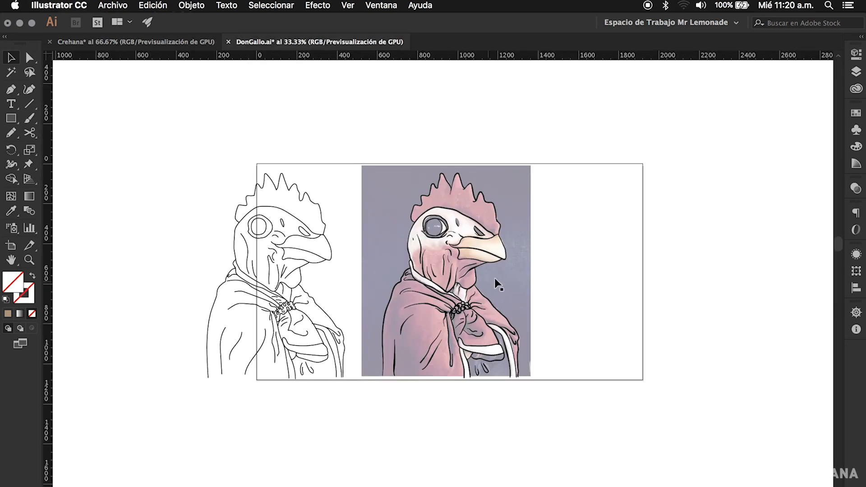
click(517, 273)
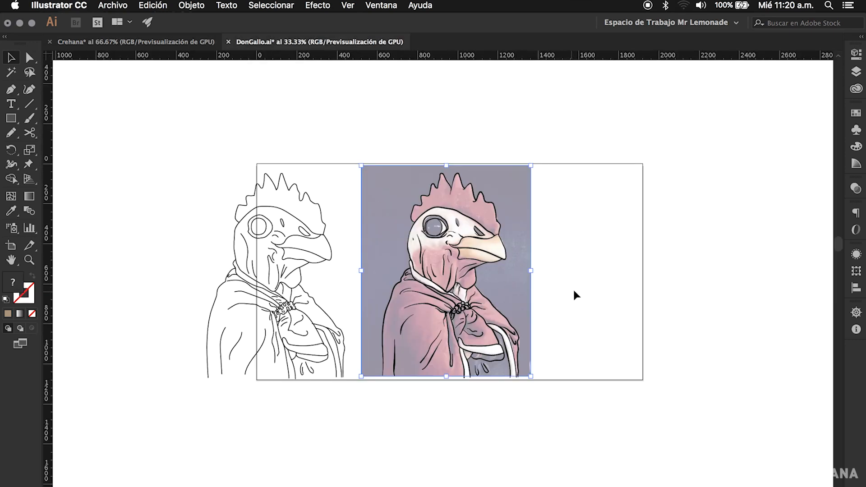
drag(571, 293, 560, 289)
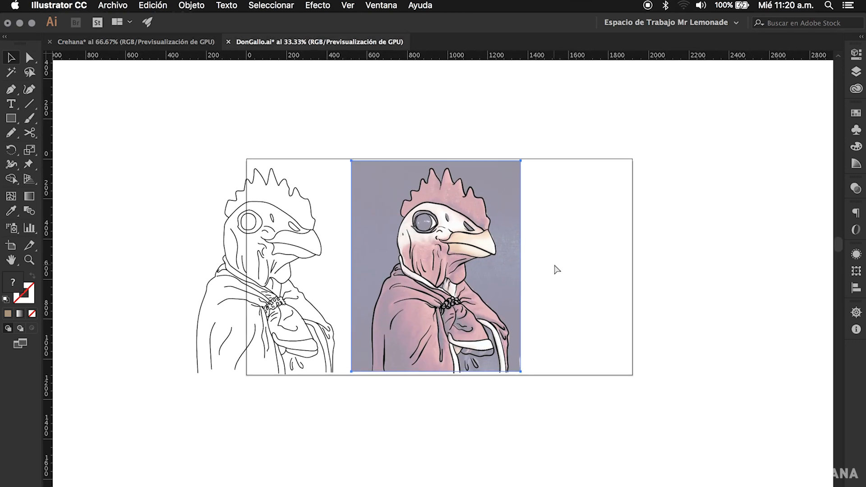
click(564, 264)
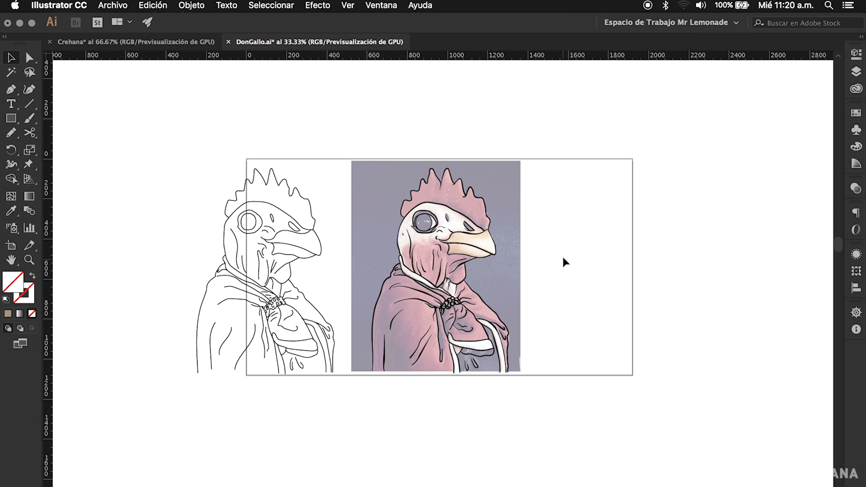
click(162, 40)
drag(468, 245, 467, 245)
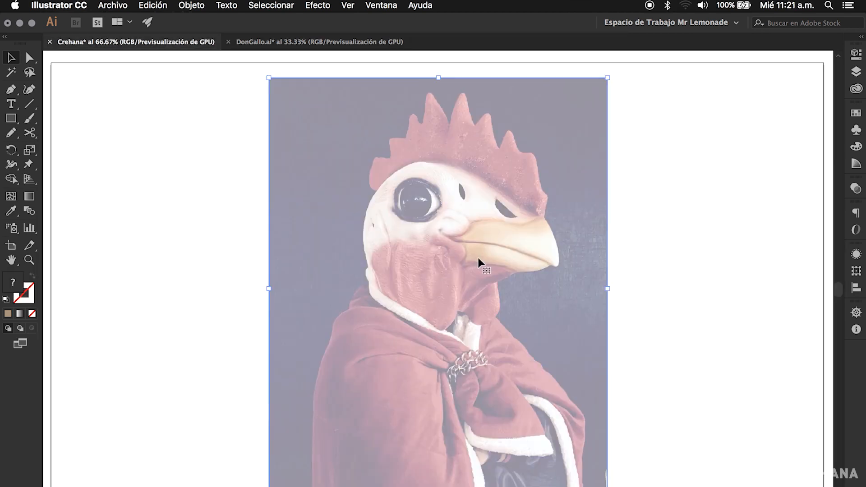
key(super+v)
Move the pasted rooster photo slightly up on the artboard and lower its opacity so it looks more faded
click(652, 232)
drag(521, 264, 525, 255)
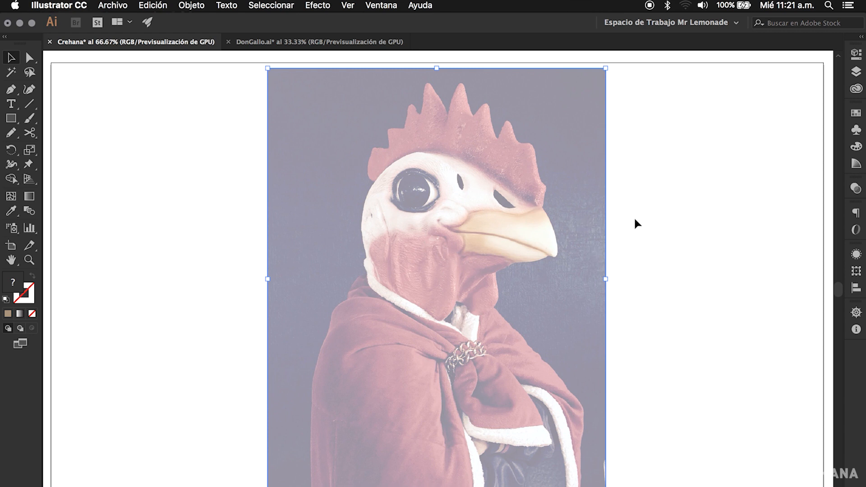
click(856, 54)
click(787, 218)
drag(762, 232, 754, 234)
click(856, 54)
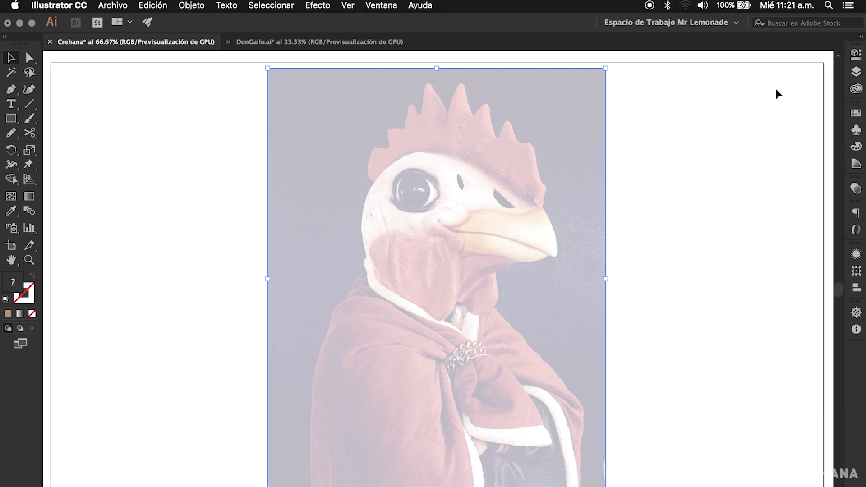
Lock the layer Capa 1 and try to select the rooster photo on the artboard
click(857, 71)
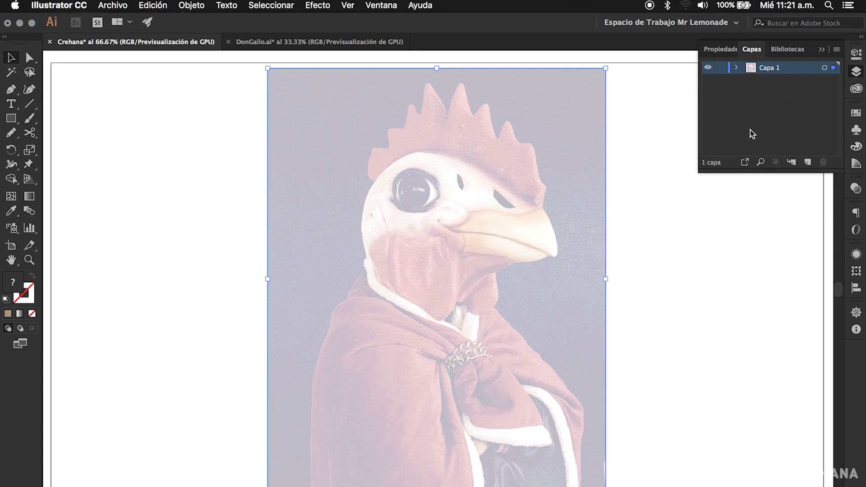
click(724, 68)
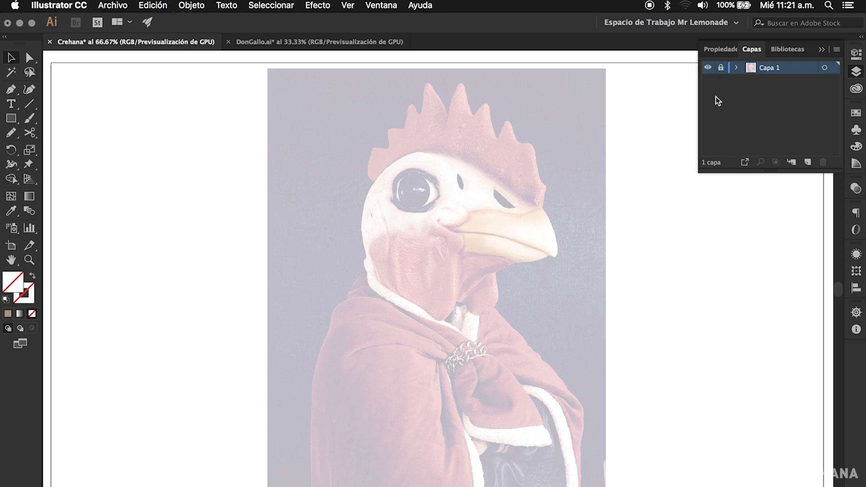
click(367, 244)
drag(517, 205, 517, 256)
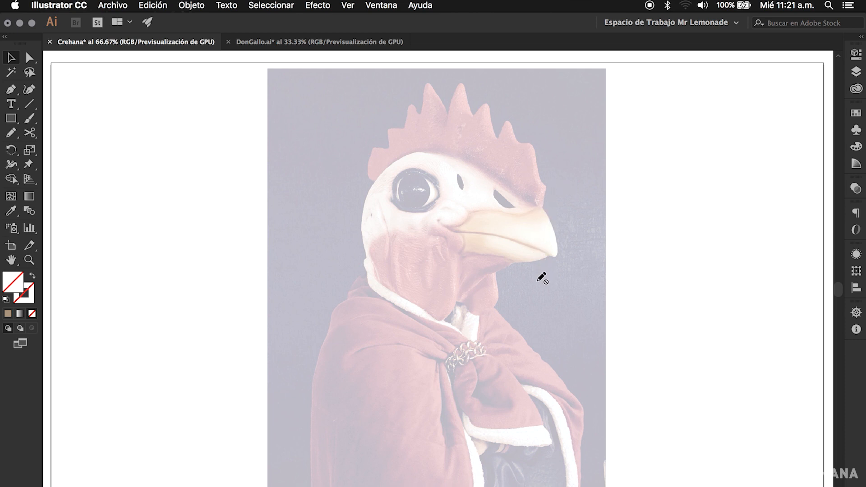
Unlock the layer Capa 1 and select the rooster photo
click(857, 54)
click(856, 72)
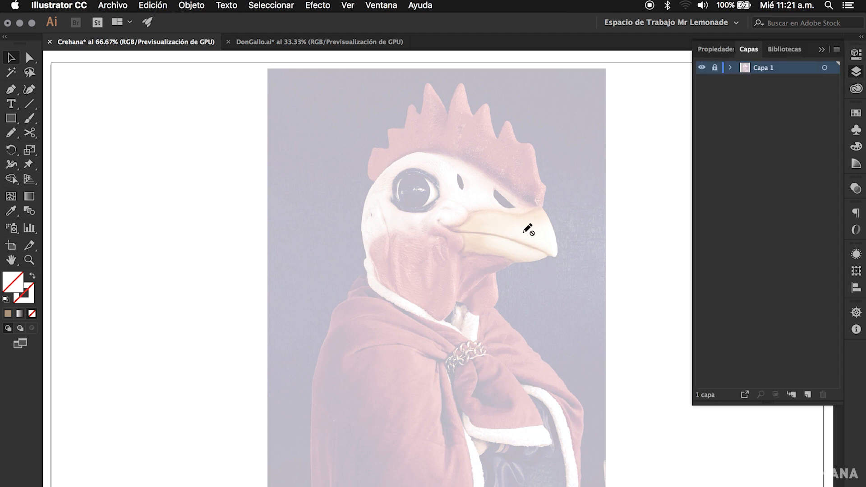
key(super+alt+2)
click(645, 211)
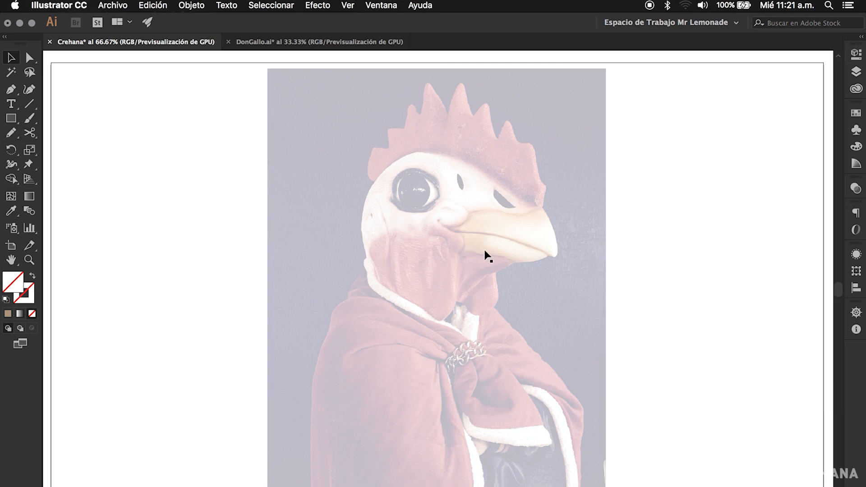
click(501, 255)
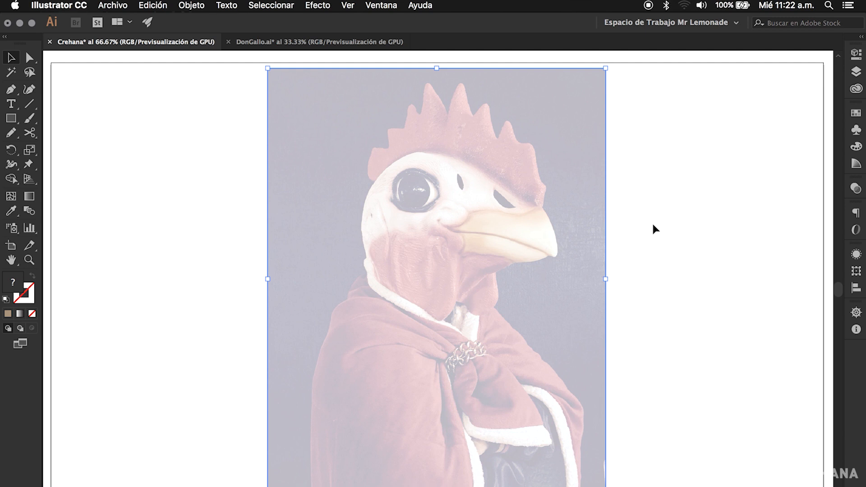
Lock the selected rooster photo with the Bloquear > Selección command and try to move it on the artboard
click(681, 236)
click(431, 204)
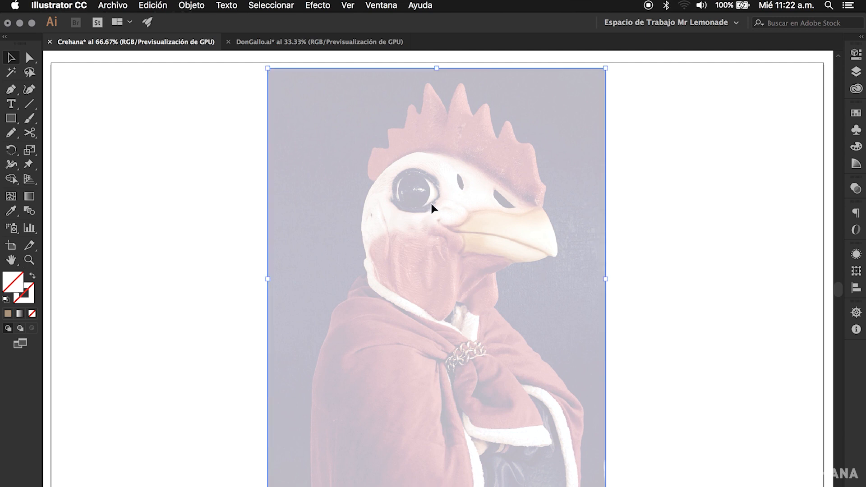
click(189, 5)
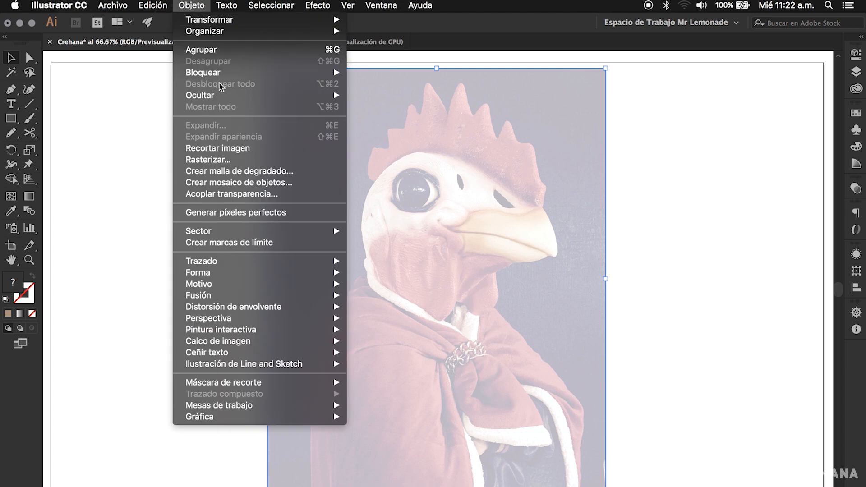
mouse_move(212, 74)
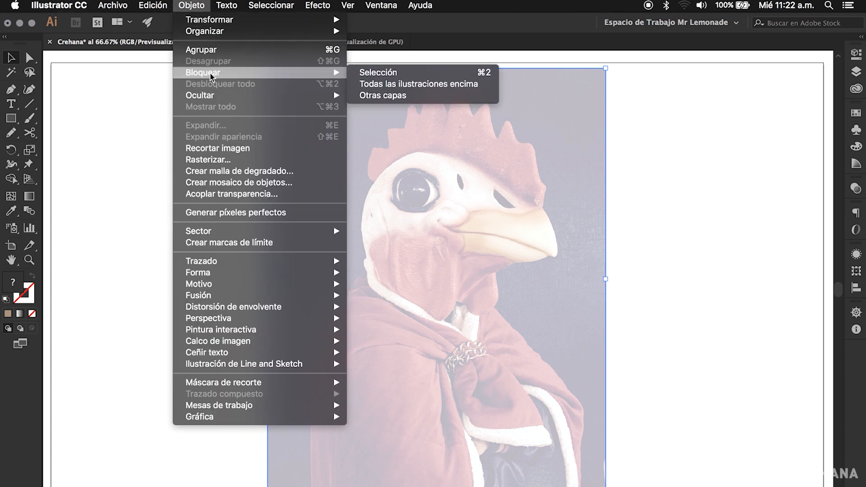
click(390, 74)
drag(515, 292, 515, 292)
drag(403, 200, 429, 258)
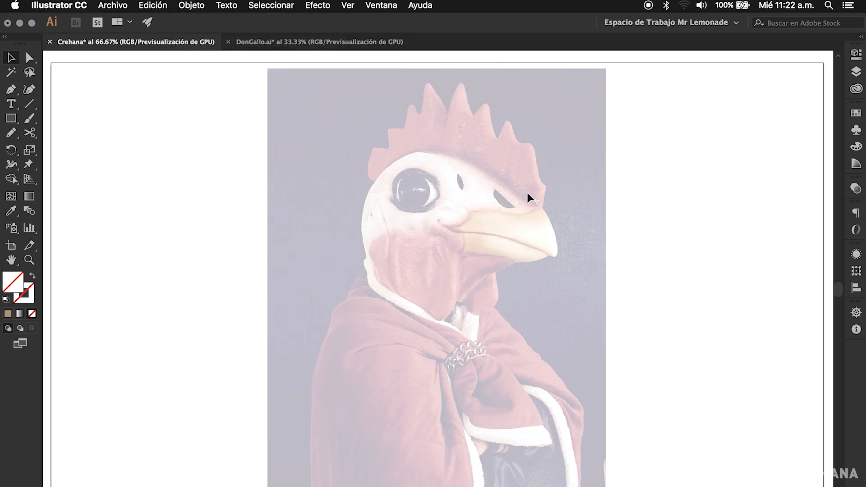
Expand the layer Capa 1 to check the image's lock, and unlock all locked objects
click(856, 71)
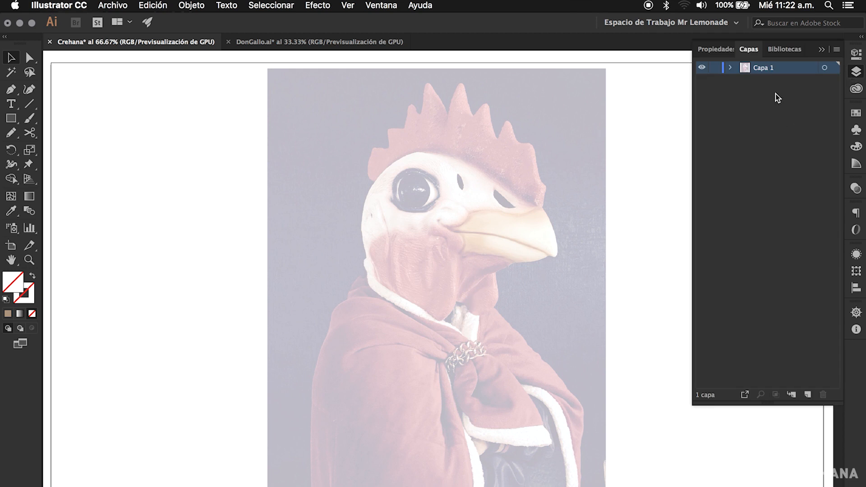
click(731, 68)
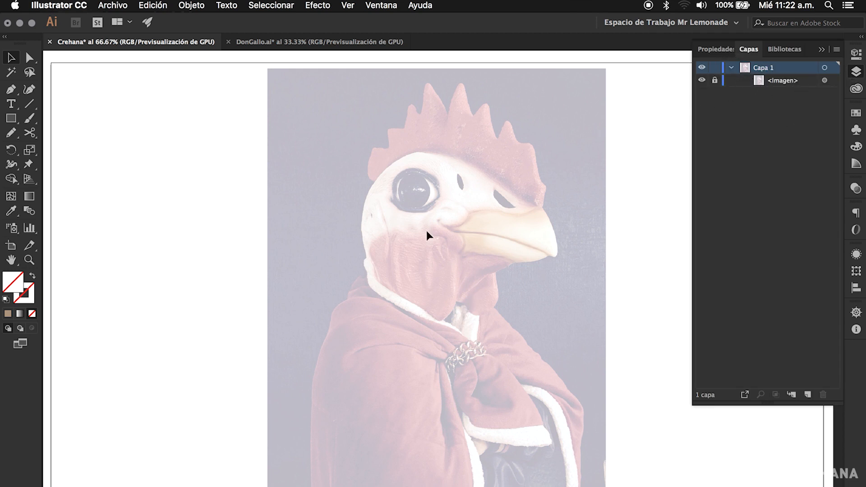
click(434, 253)
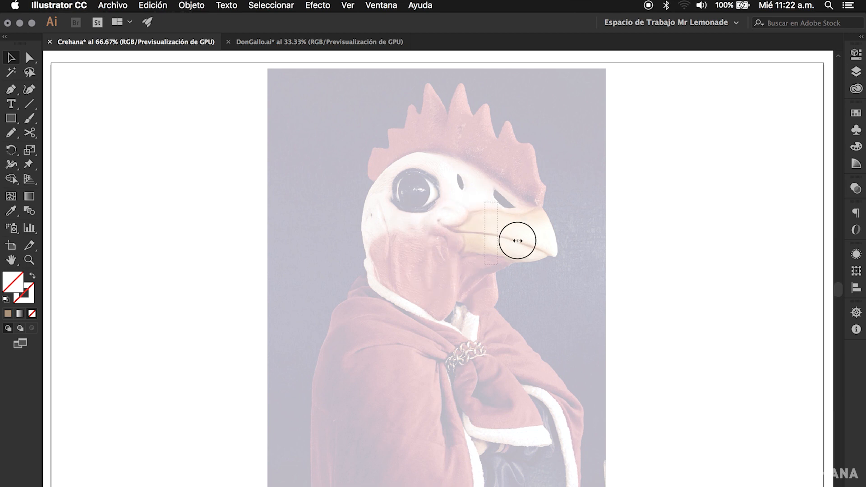
drag(492, 236, 504, 236)
key(super+a)
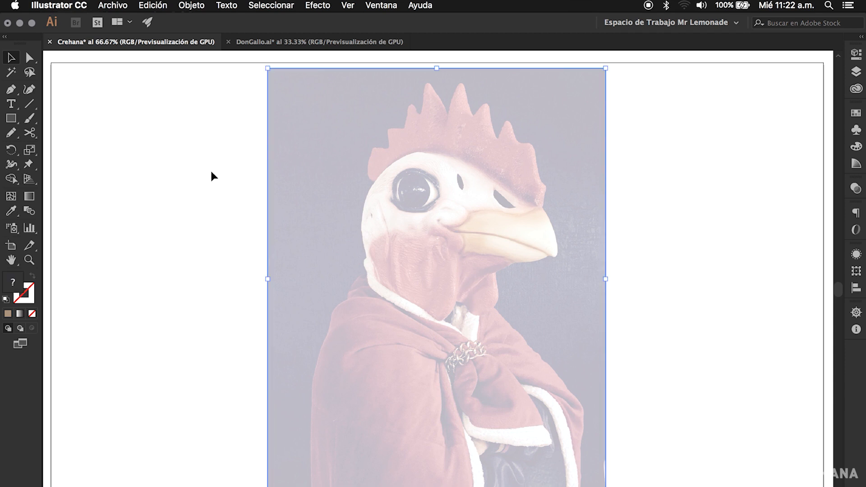
Reselect the rooster photo and lock it again as a single object, leaving nothing selected
click(673, 231)
click(485, 224)
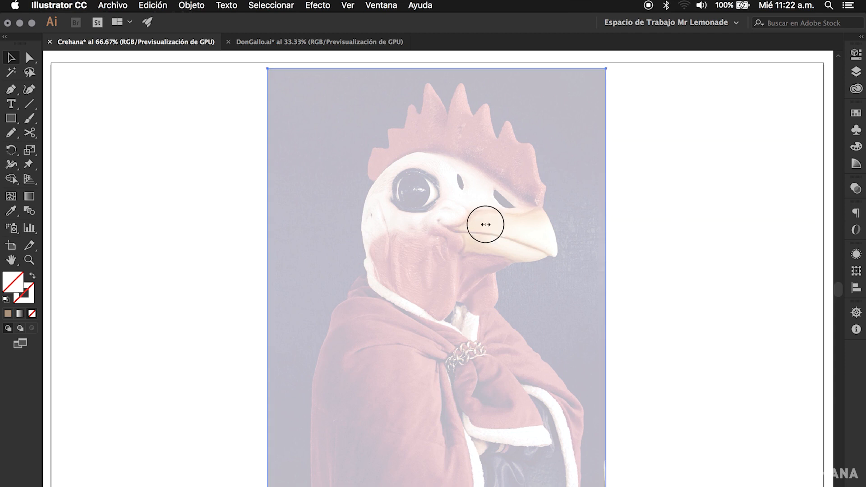
click(196, 6)
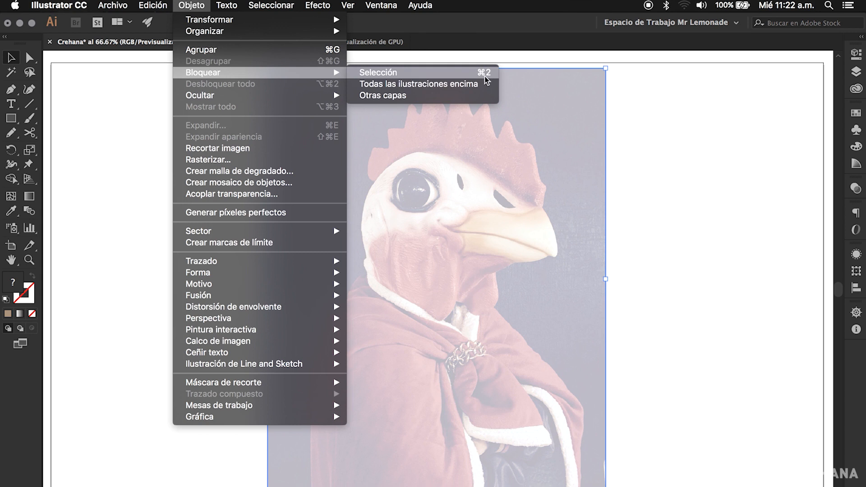
click(696, 230)
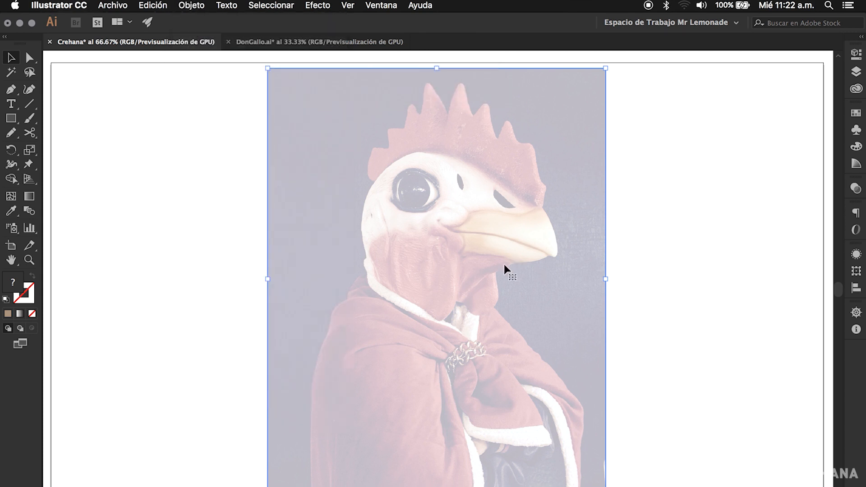
key(super+shift+b)
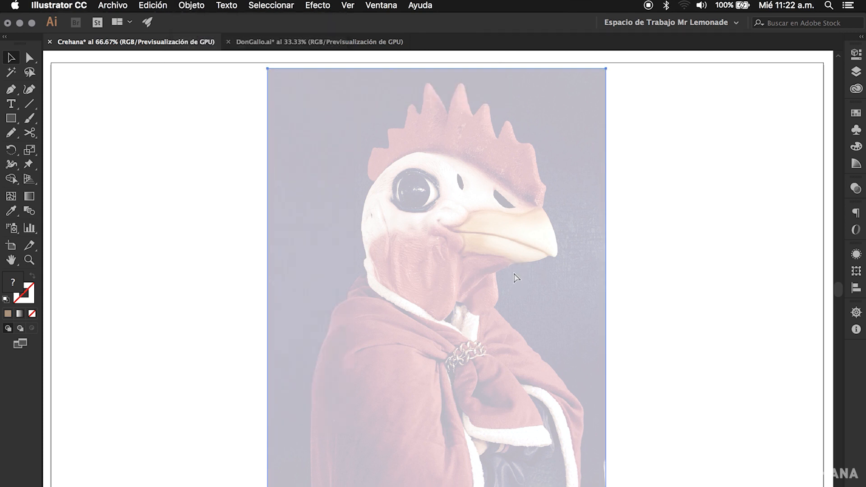
click(668, 268)
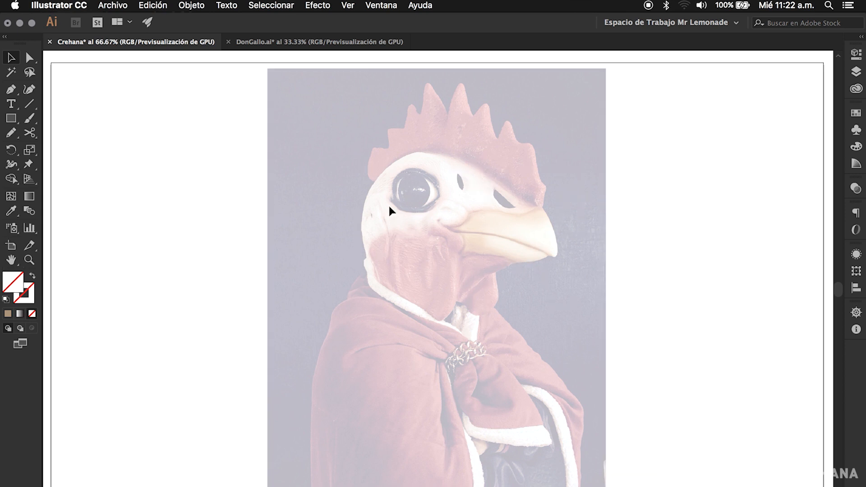
Select the rooster photo and lock only its <Imagen> item inside Capa 1, leaving nothing selected
click(529, 319)
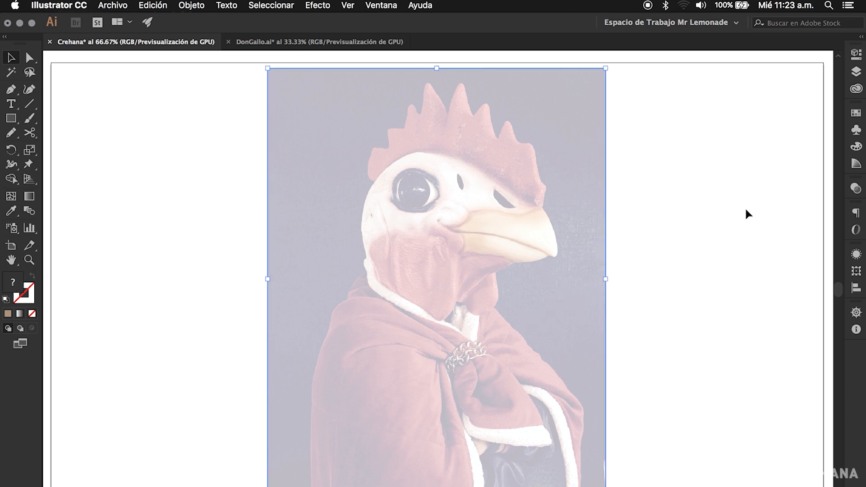
click(856, 72)
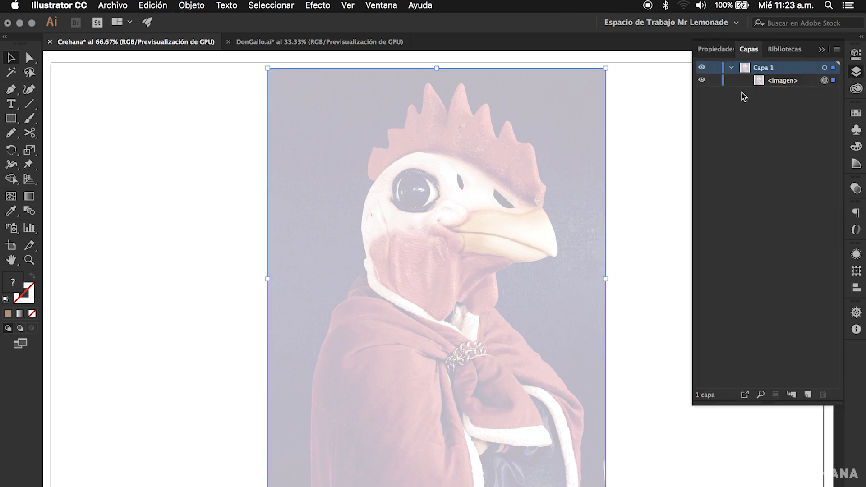
click(785, 81)
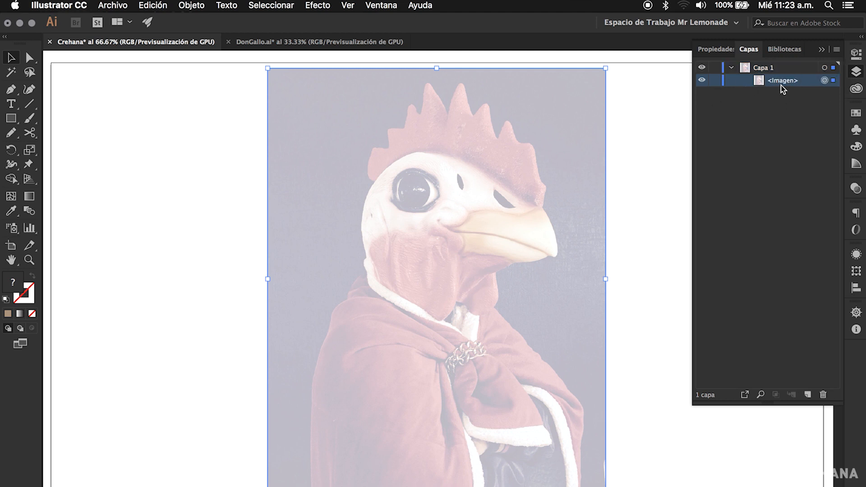
click(716, 81)
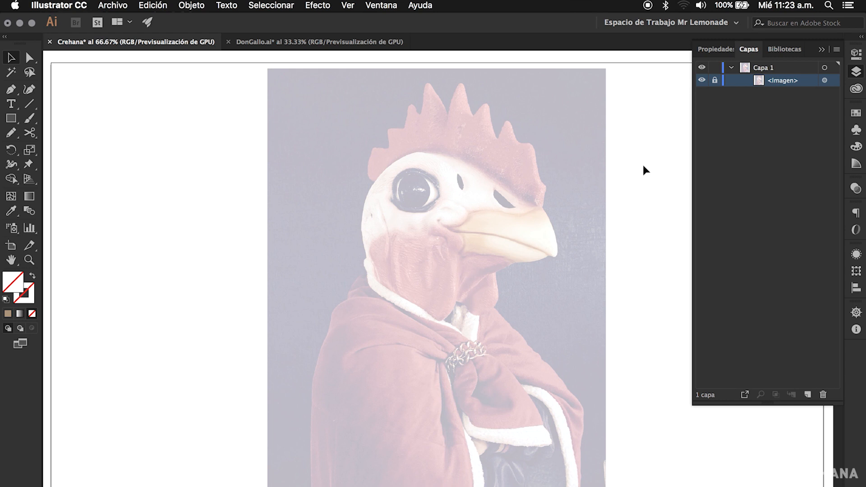
click(521, 291)
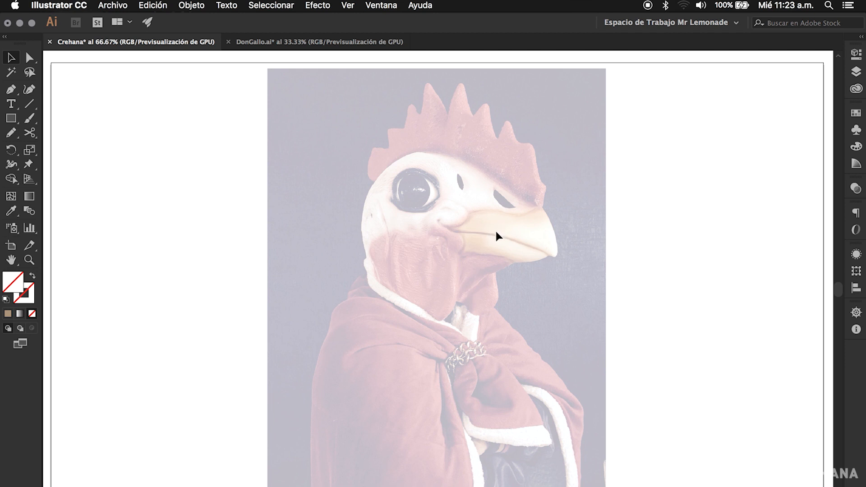
Zoom in on the rooster's head up to 400% and back out to 66.67%
mouse_move(496, 231)
mouse_down()
mouse_move(446, 232)
mouse_move(500, 221)
mouse_move(490, 222)
mouse_up()
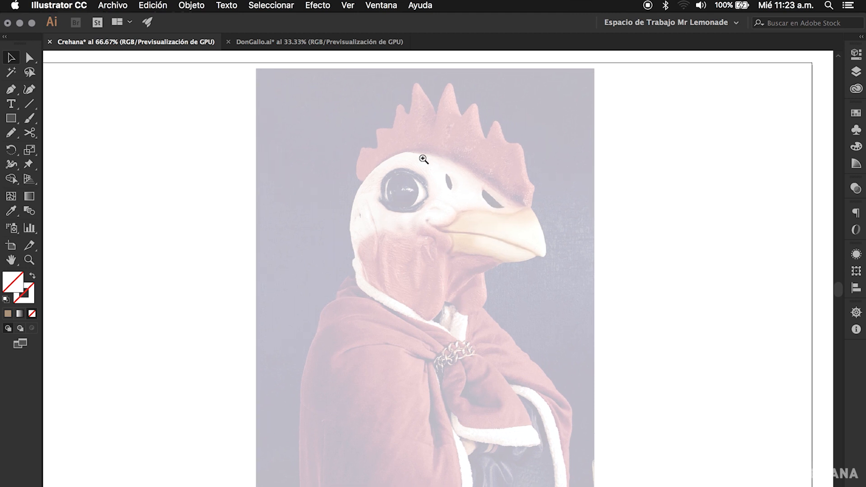
click(456, 208)
click(445, 260)
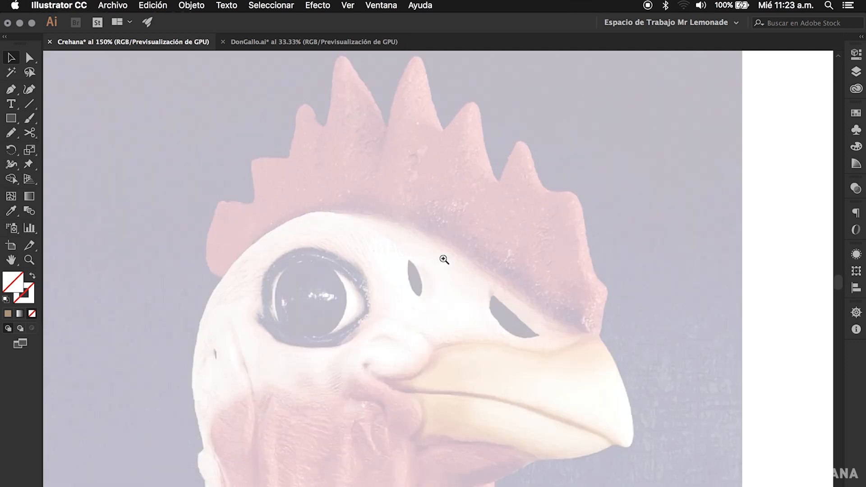
click(437, 271)
click(442, 277)
click(446, 282)
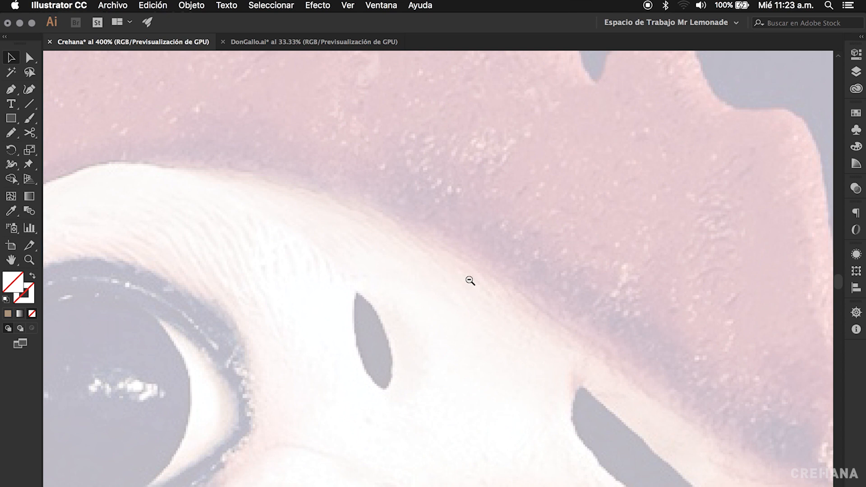
alt+click(464, 309)
alt+click(463, 308)
alt+click(446, 310)
alt+click(446, 313)
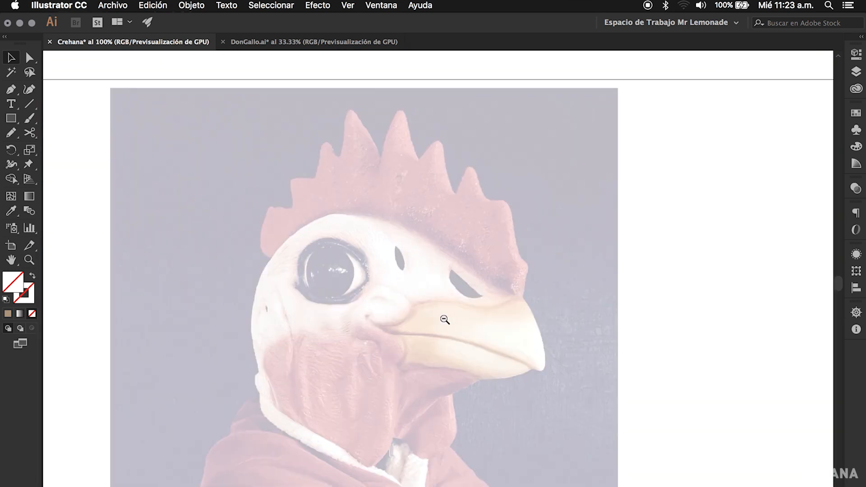
alt+click(445, 319)
alt+click(445, 318)
drag(440, 323, 470, 297)
click(456, 293)
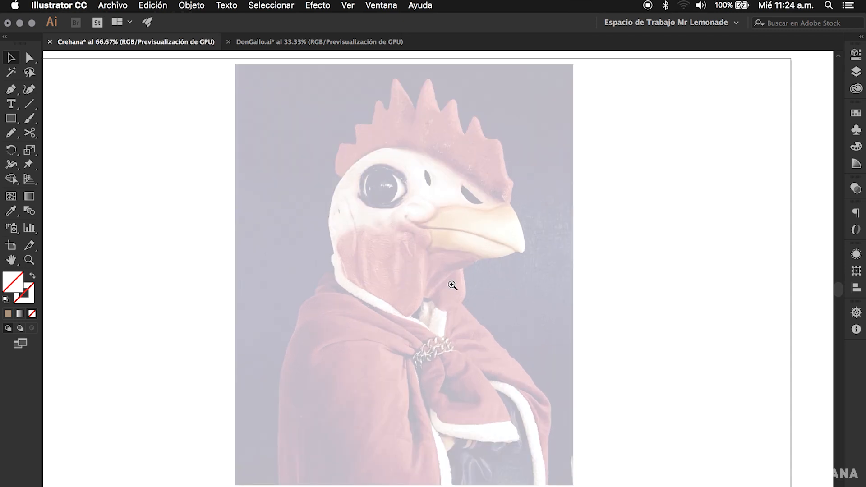
Enlarge the view of the rooster's head to 150%, reduce it again and reposition it, ending at 100%
scroll(456, 290, up, 1)
click(459, 265)
click(458, 267)
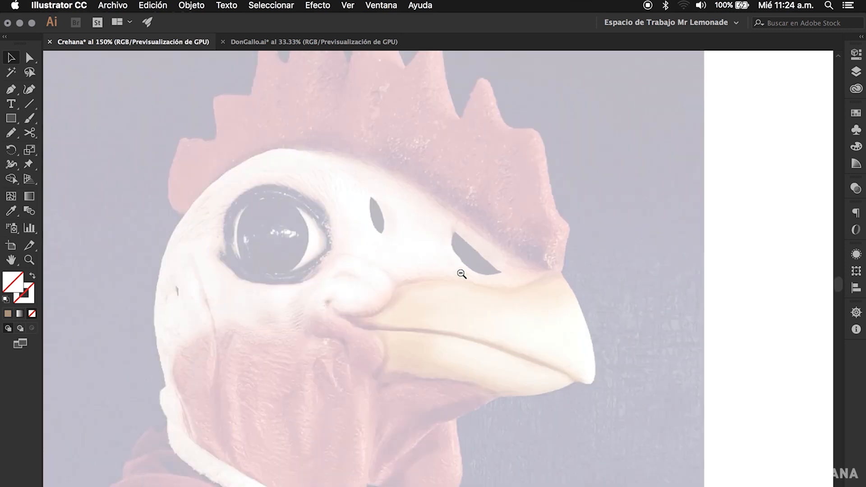
alt+click(460, 272)
alt+click(458, 281)
alt+click(457, 286)
drag(415, 323, 509, 262)
click(455, 286)
click(453, 287)
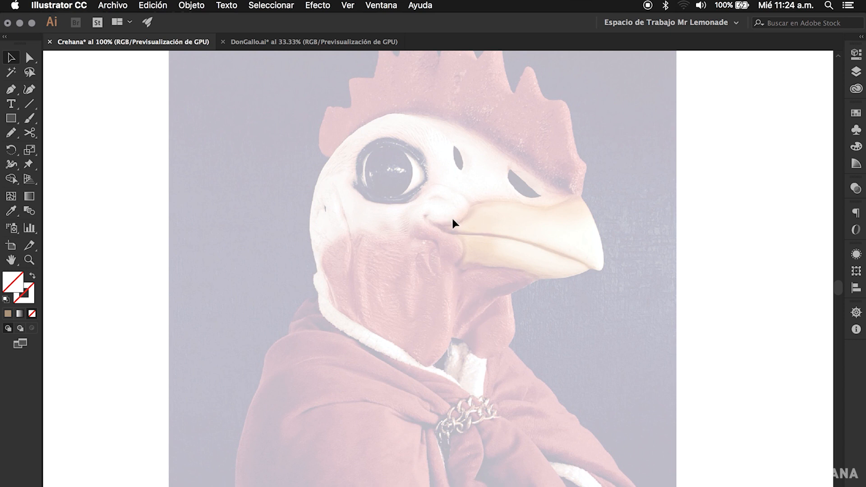
Use continuous zoom to magnify the rooster's eye and beak to about 199%, and return to about 129% with the whole comb in view
key(space)
key(super+space)
mouse_move(436, 257)
mouse_down()
mouse_move(522, 253)
mouse_move(392, 259)
mouse_move(446, 259)
mouse_move(431, 228)
mouse_move(493, 250)
mouse_move(547, 251)
mouse_move(435, 251)
mouse_up()
drag(481, 210, 521, 237)
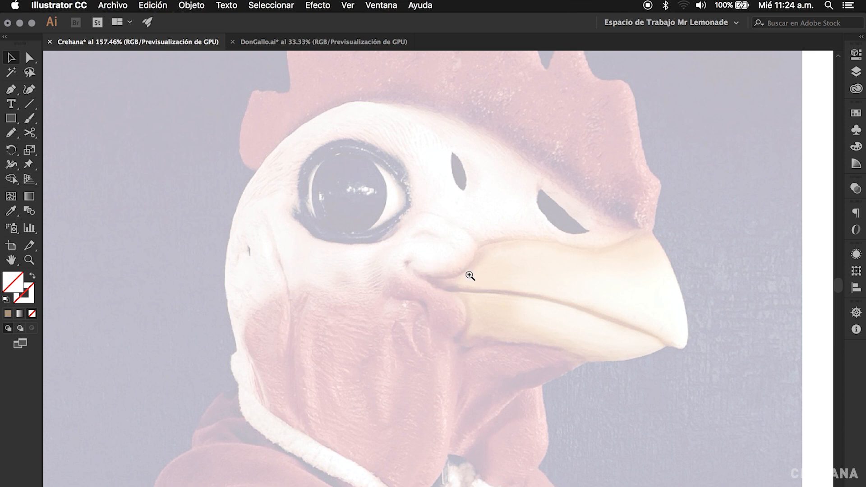
click(448, 241)
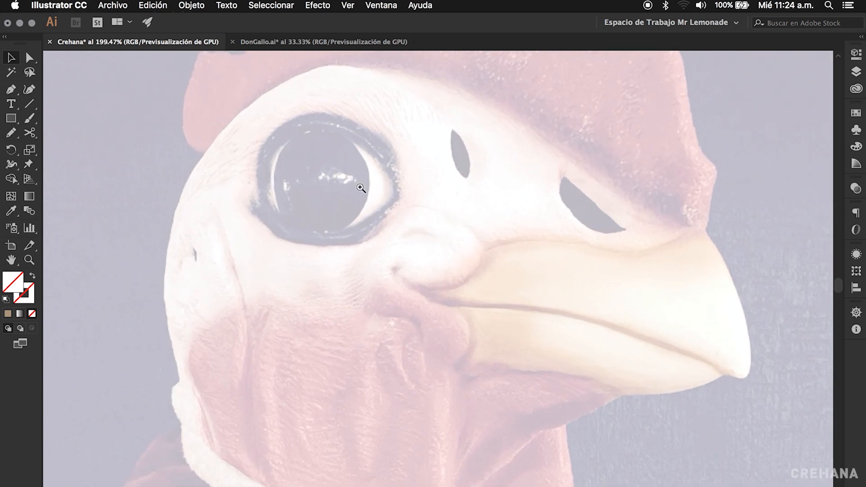
drag(343, 185, 220, 210)
drag(407, 239, 376, 263)
drag(462, 217, 447, 290)
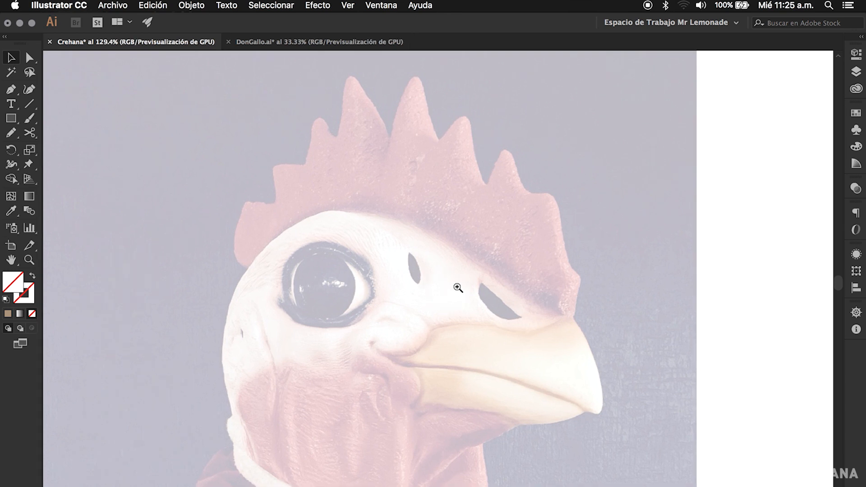
Start a Pen tool path at the comb's rear base and trace its back edge up to the tip of the first tall spike
key(p)
click(331, 258)
drag(412, 247, 345, 271)
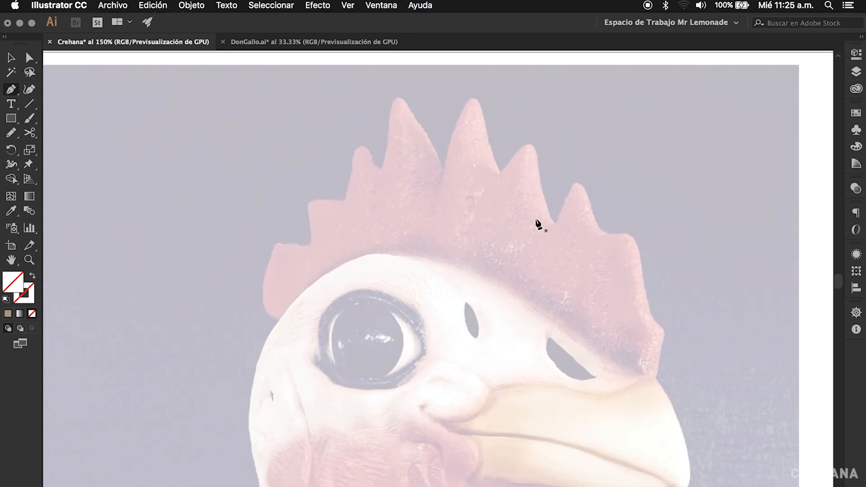
click(280, 320)
drag(266, 276, 317, 240)
drag(311, 201, 351, 195)
drag(363, 144, 386, 167)
click(400, 97)
drag(402, 98, 413, 95)
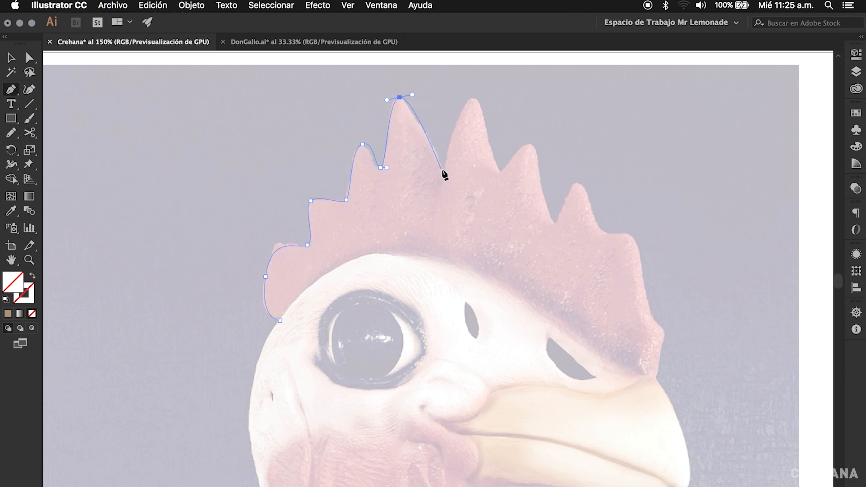
Continue the comb outline with curved anchors through the second tall spike and the two smaller spikes in front of it
drag(443, 172, 448, 180)
drag(472, 100, 488, 97)
drag(501, 174, 510, 180)
click(532, 144)
drag(532, 144, 547, 145)
click(556, 224)
drag(557, 225, 576, 246)
drag(577, 183, 593, 183)
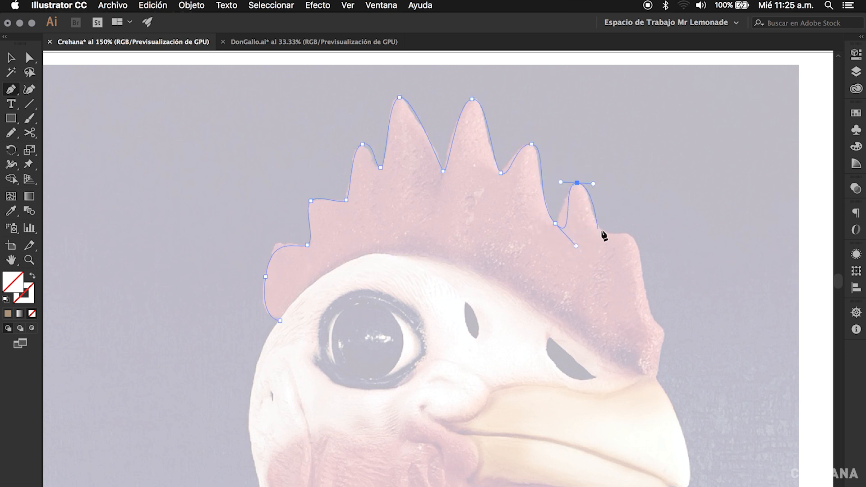
Trace the comb's front edge and its lower curve along the head, closing the path at its starting point
drag(604, 233, 644, 272)
drag(653, 318, 626, 362)
click(481, 272)
drag(480, 273, 426, 259)
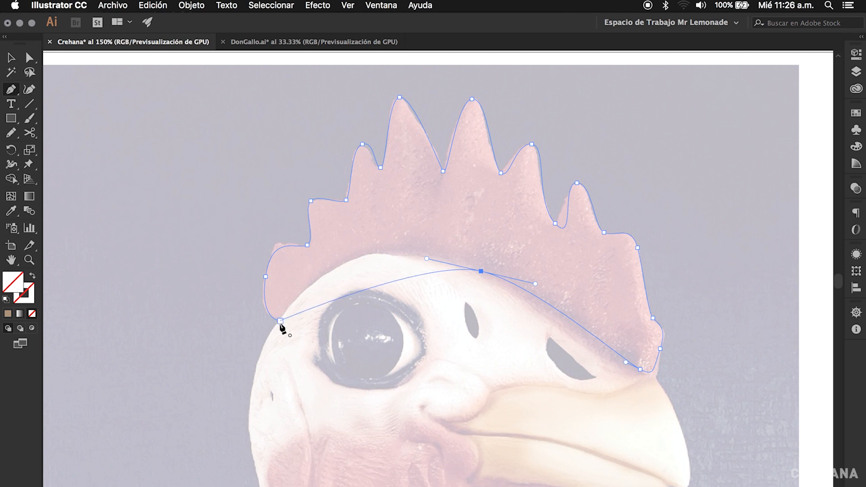
drag(280, 322, 206, 428)
key(v)
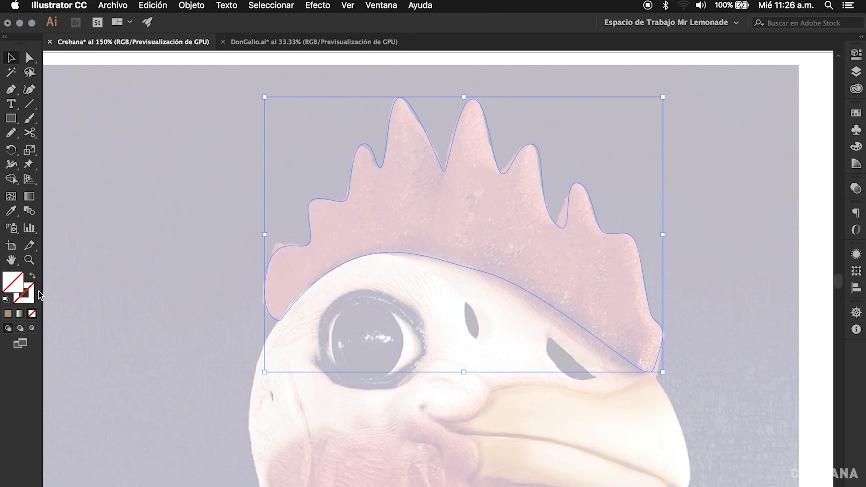
Give the comb path a black 3 pt stroke and deselect it
click(856, 54)
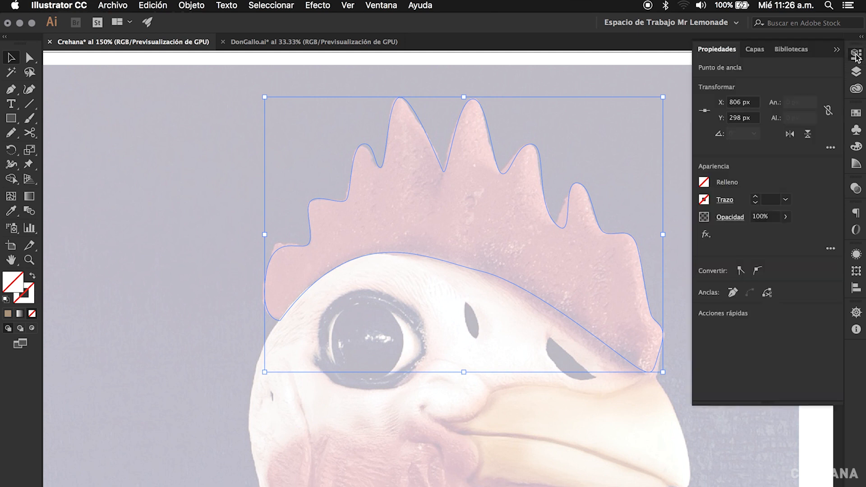
click(756, 197)
click(756, 197)
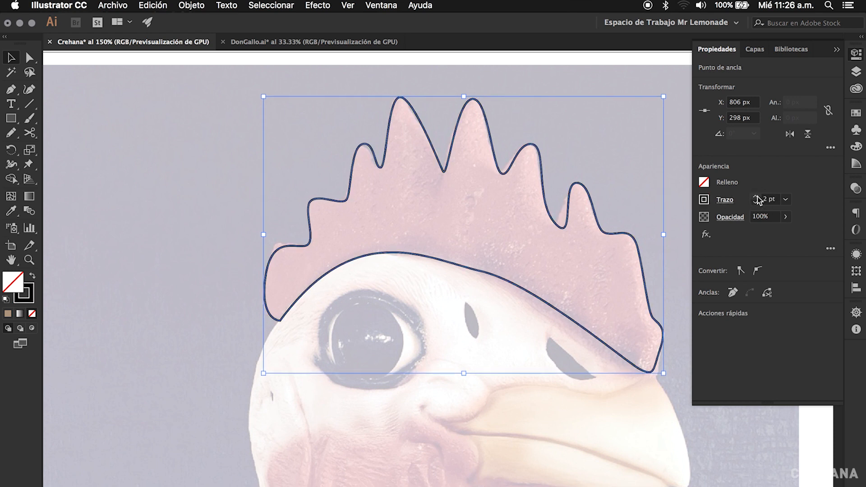
click(756, 196)
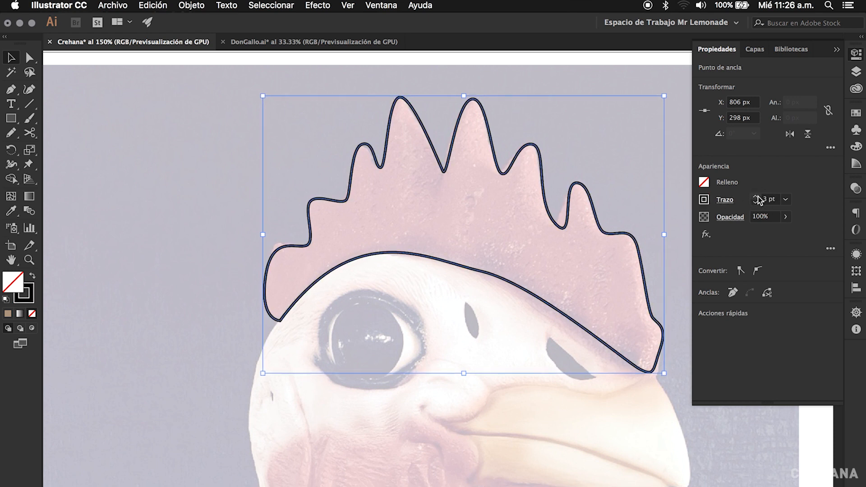
click(620, 185)
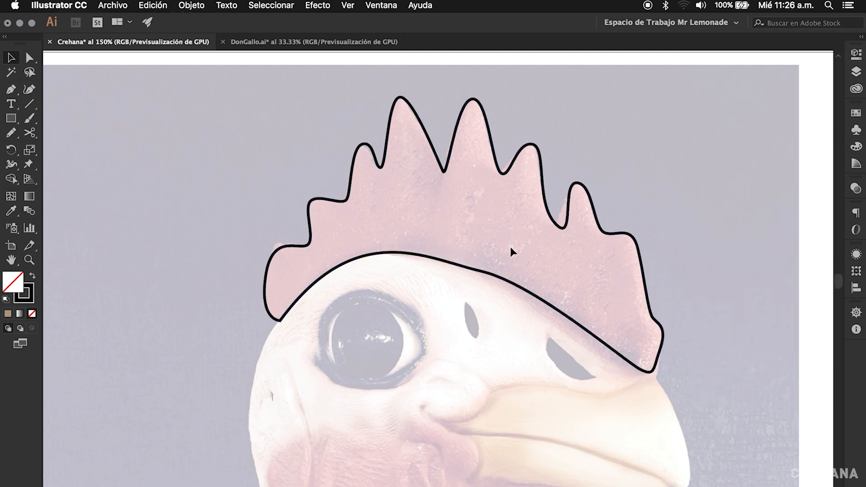
Reshape the comb's valley before its frontmost spike with Direct Selection, moving the anchor and its handles to match the photo
click(558, 223)
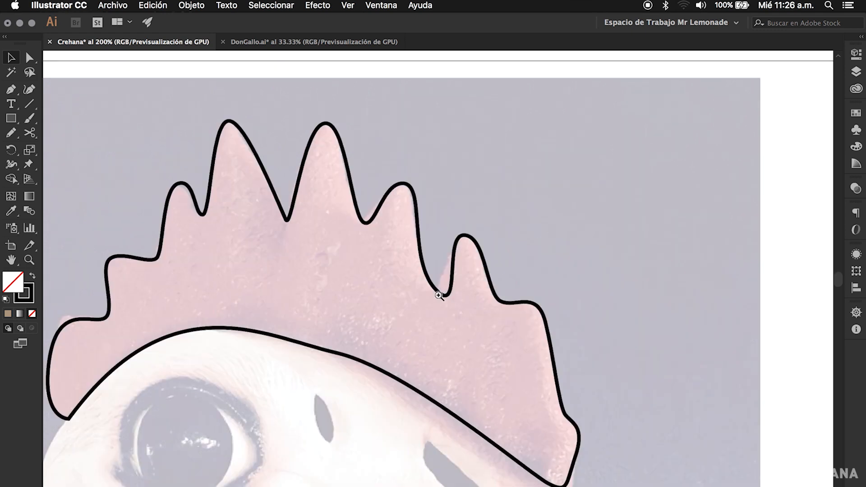
click(446, 289)
click(446, 289)
drag(444, 239, 476, 263)
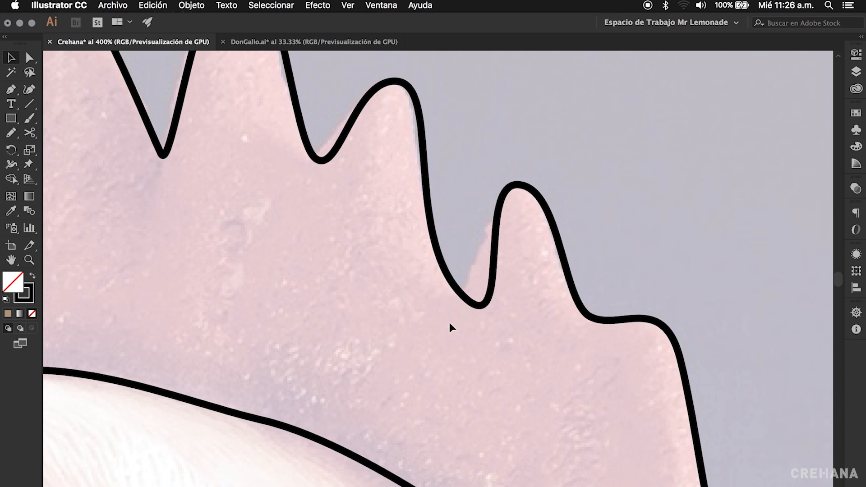
key(a)
click(460, 293)
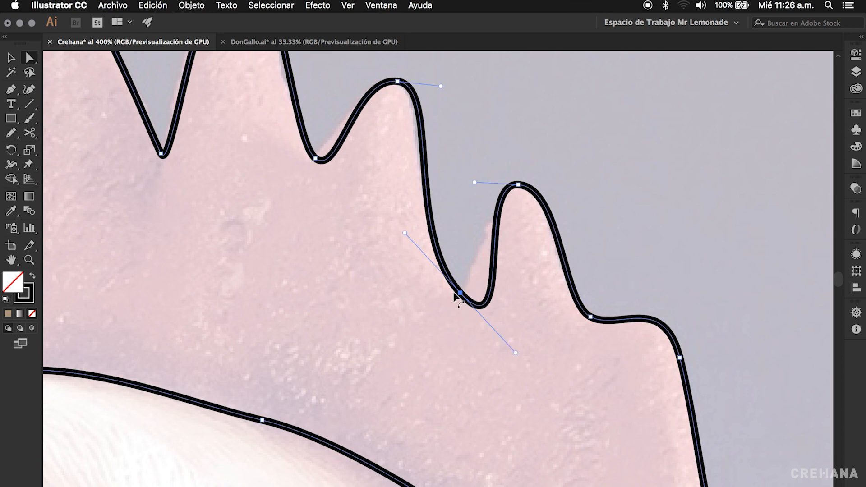
drag(460, 294, 454, 289)
drag(510, 350, 479, 315)
drag(393, 235, 409, 244)
Refine the comb's next valley and the curve at its rear edge by adjusting anchors and handles, and deselect the path
drag(359, 206, 392, 245)
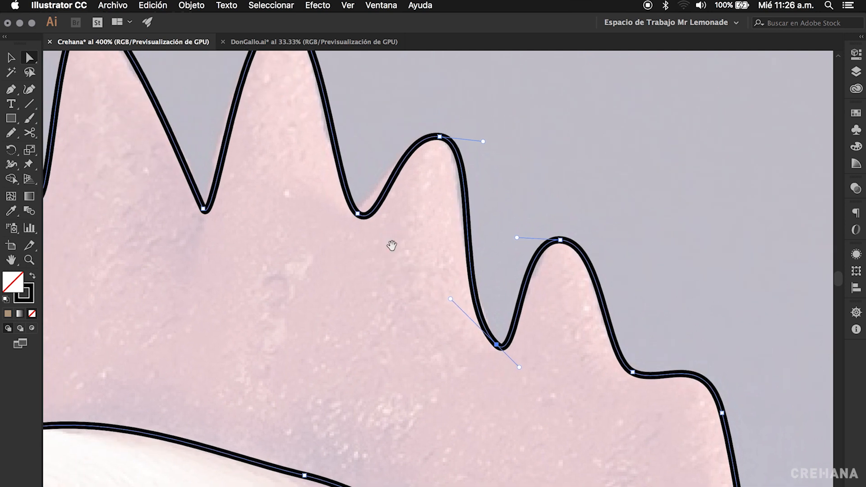
mouse_move(357, 214)
mouse_down()
mouse_move(351, 210)
mouse_move(375, 229)
mouse_move(368, 222)
mouse_up()
drag(244, 297, 308, 278)
click(253, 333)
drag(270, 215, 265, 190)
drag(339, 262, 336, 267)
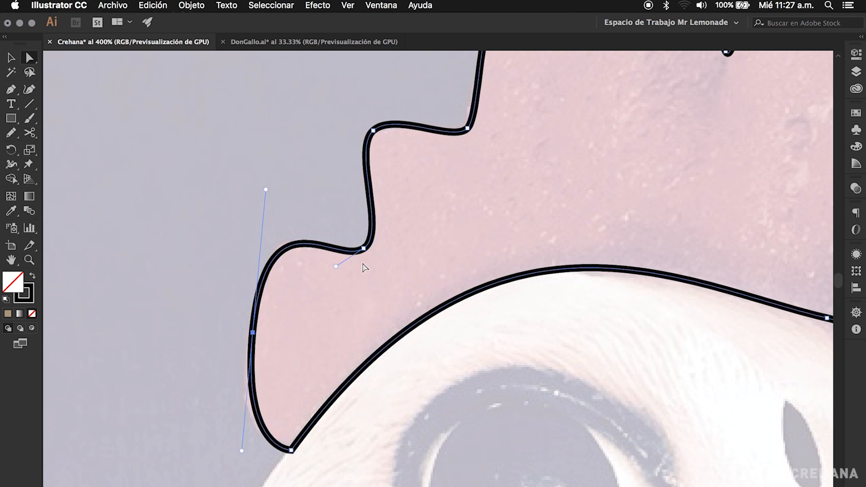
click(459, 231)
alt+super+click(507, 310)
alt+super+click(506, 309)
alt+super+click(506, 309)
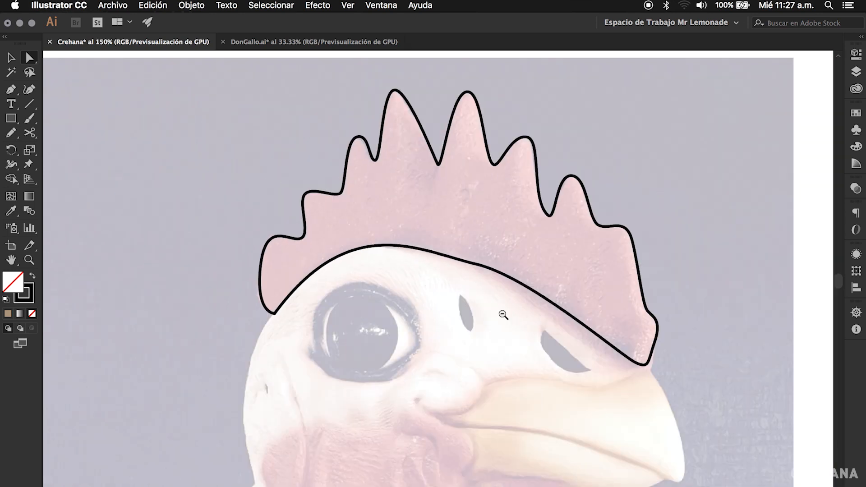
Trace the rooster's upper beak with the Pen tool as a closed curved path, from the mouth corner around the tip and back, and deselect it
drag(497, 350, 494, 337)
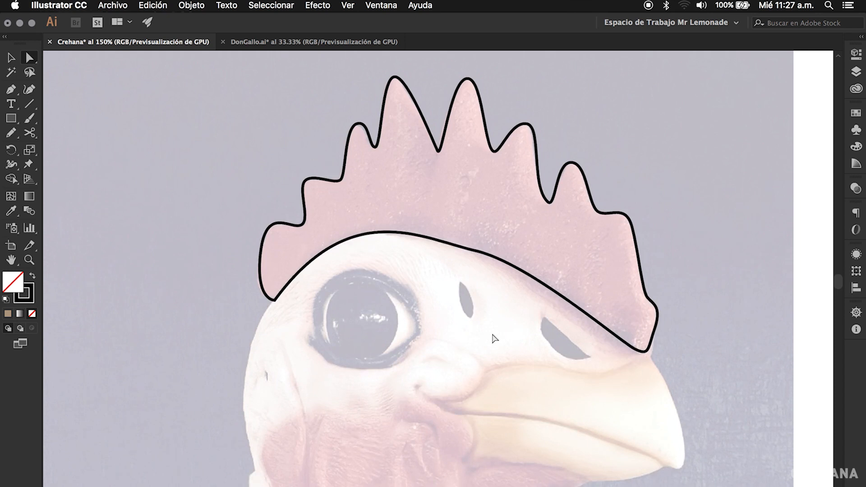
drag(468, 334, 458, 299)
mouse_move(460, 331)
mouse_down()
mouse_move(456, 311)
mouse_move(483, 298)
mouse_move(470, 310)
mouse_up()
super+click(474, 307)
key(p)
click(332, 274)
drag(385, 267, 434, 229)
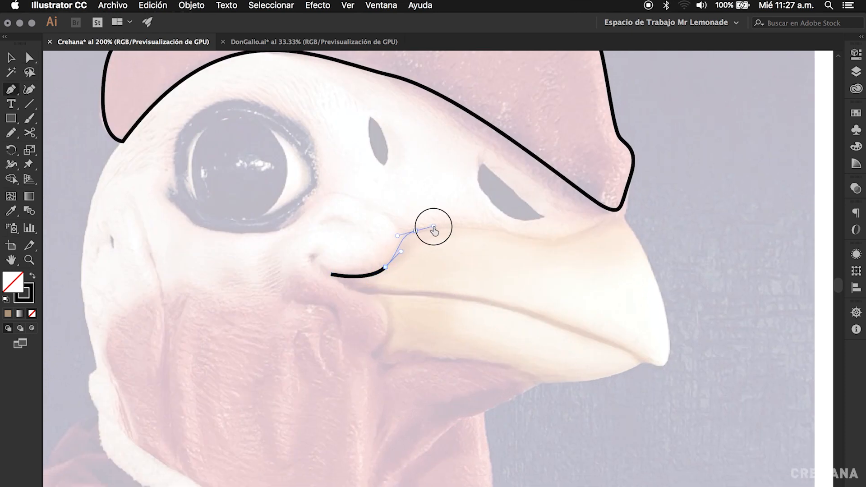
drag(541, 236, 590, 248)
drag(624, 217, 646, 224)
drag(669, 331, 617, 343)
drag(416, 294, 321, 265)
key(v)
click(458, 263)
drag(417, 334, 433, 335)
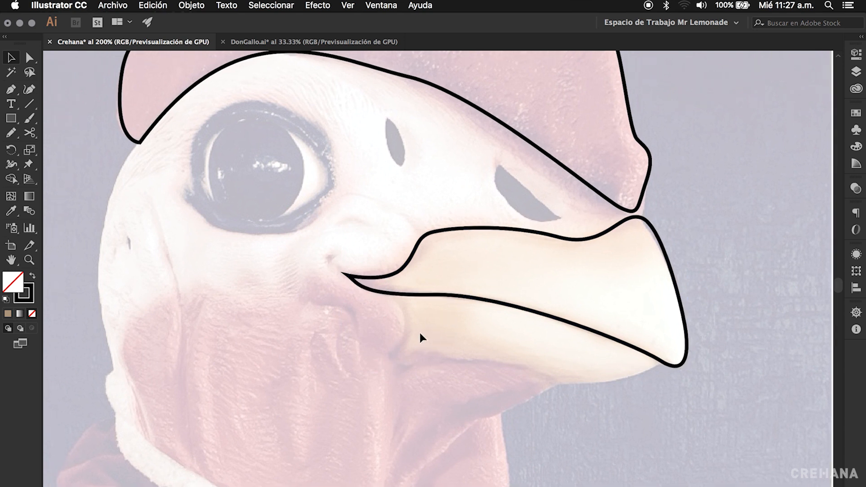
drag(481, 278, 460, 255)
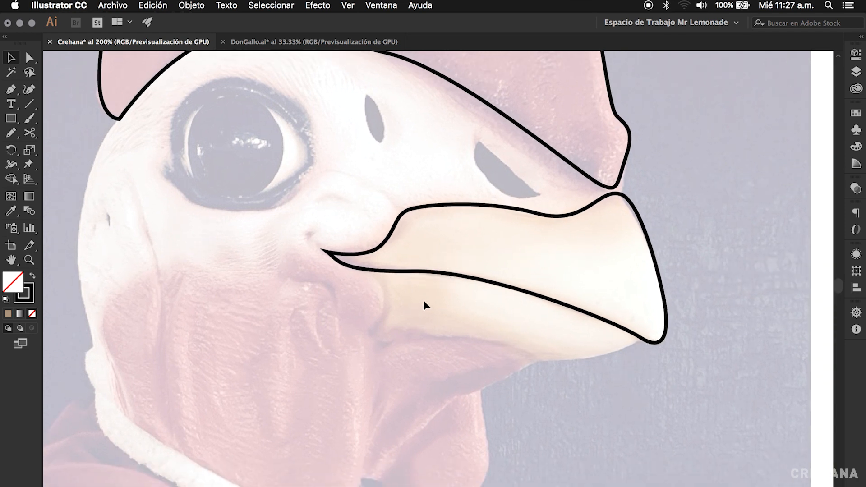
drag(467, 323, 499, 283)
key(super+minus)
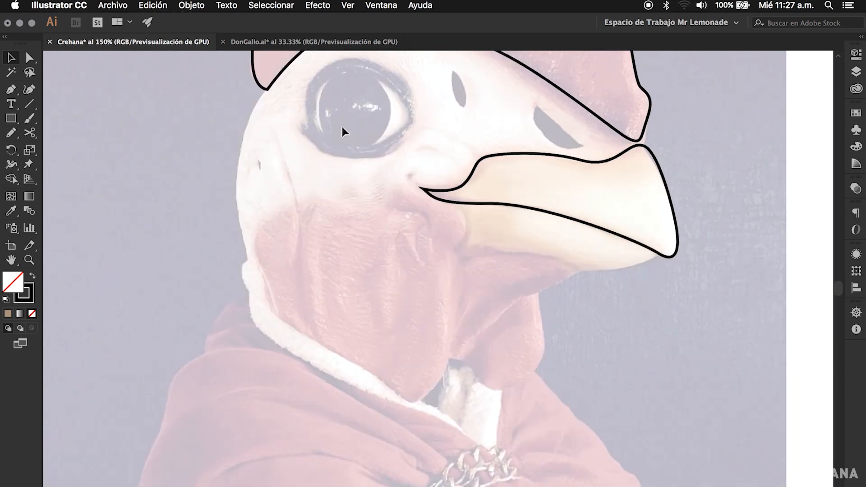
Trace the lower beak with the Pen tool as a closed path, overlapping the upper beak's bottom edge, and deselect it
drag(440, 149, 449, 212)
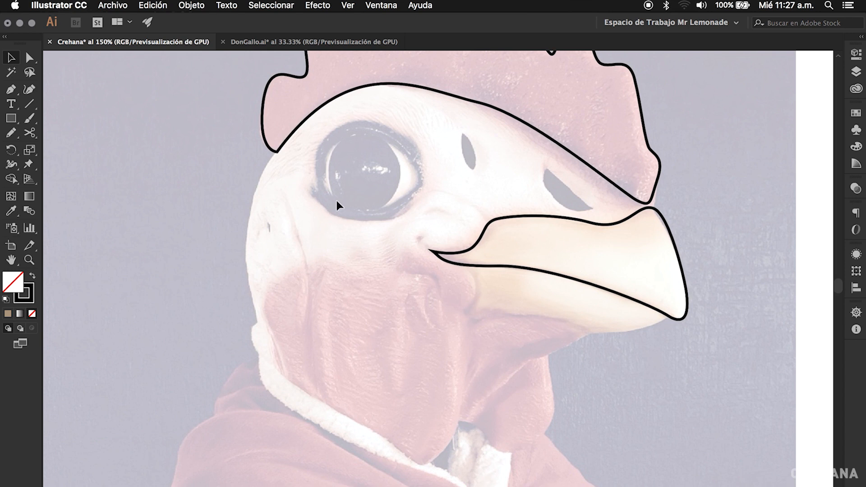
drag(444, 270, 412, 271)
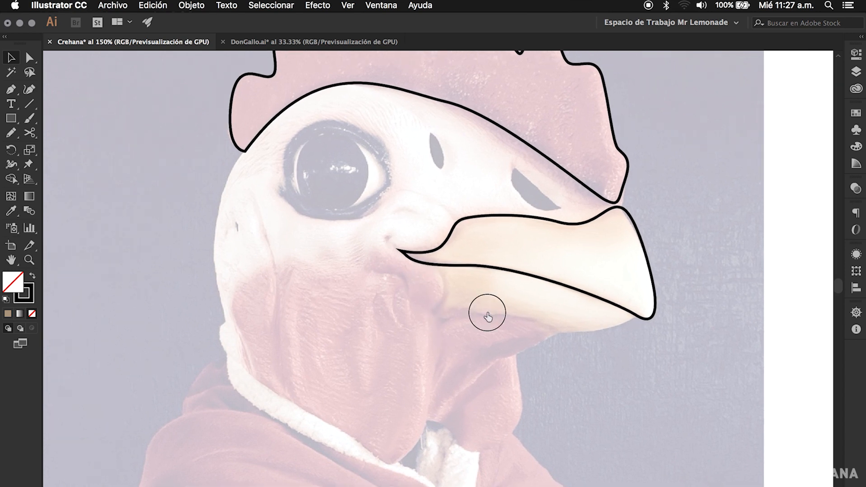
super+click(489, 313)
super+click(493, 315)
key(p)
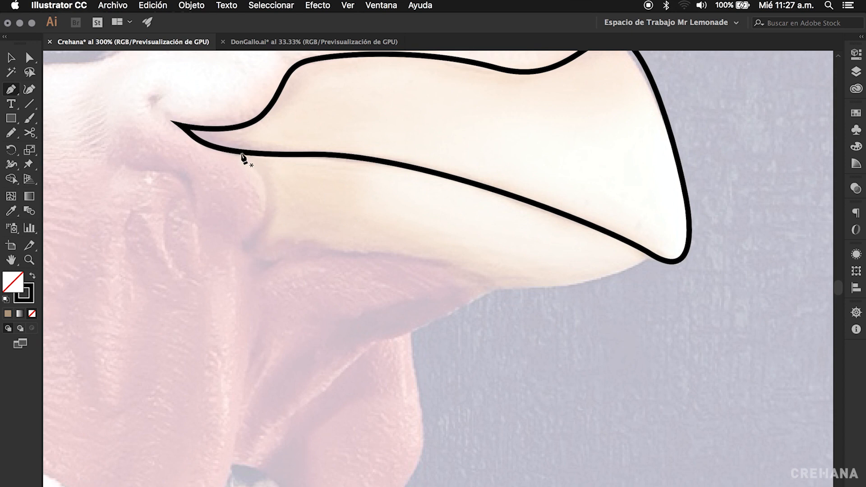
drag(268, 209, 263, 274)
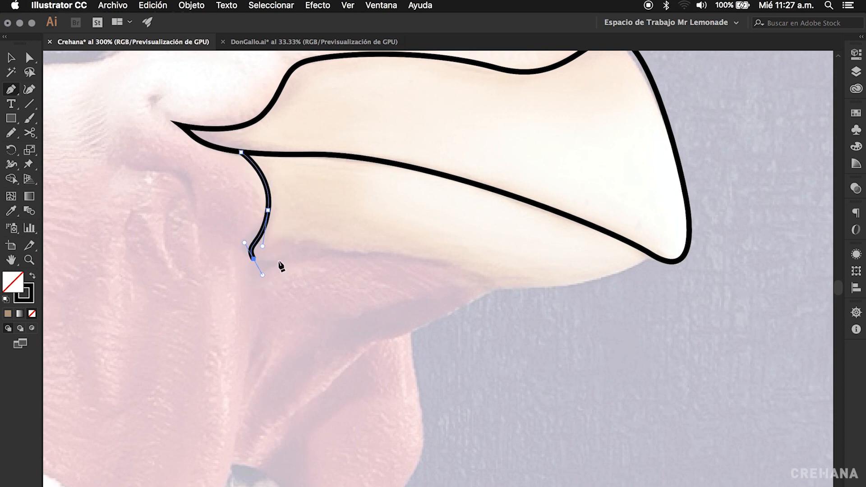
drag(371, 254, 445, 271)
drag(531, 291, 572, 290)
drag(650, 254, 657, 234)
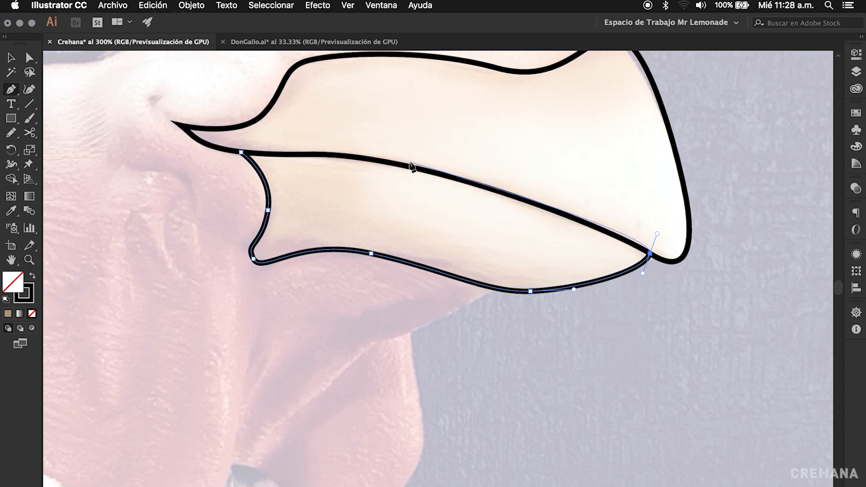
drag(410, 163, 361, 154)
click(242, 153)
key(v)
click(418, 351)
Start a Pen path for the red face skin, tracing from beneath the beak down the throat and along the lower edge towards the fur collar
drag(382, 355, 488, 251)
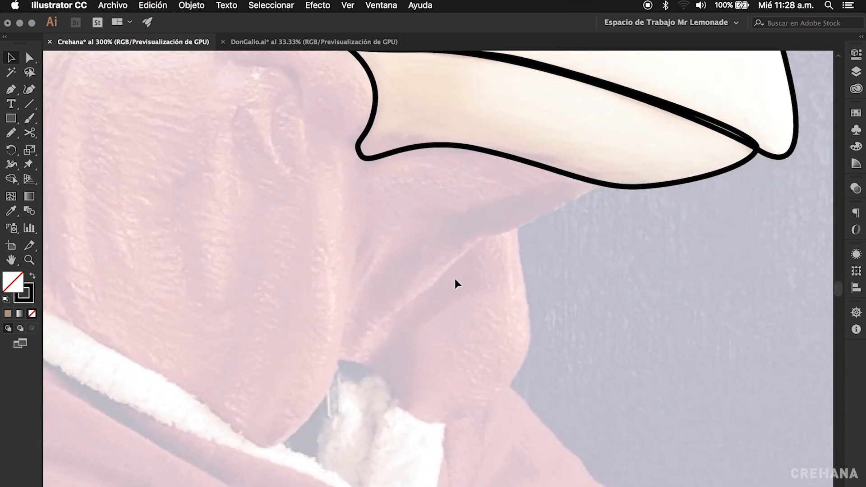
drag(256, 267, 423, 327)
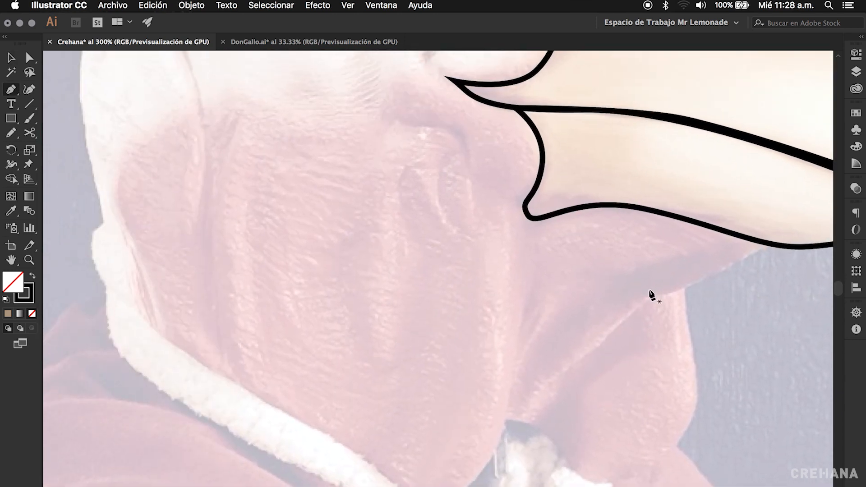
drag(650, 297, 609, 307)
drag(531, 427, 516, 370)
click(504, 420)
drag(456, 430, 417, 441)
drag(190, 267, 116, 234)
Continue the red skin path along the cheek's upper edge and past the mouth corner, close it inside the lower beak, and deselect it
drag(223, 206, 284, 359)
drag(211, 226, 228, 203)
drag(318, 181, 363, 186)
drag(443, 205, 465, 198)
drag(537, 156, 610, 178)
click(647, 221)
drag(657, 251, 487, 161)
click(680, 230)
key(v)
click(464, 312)
Trace the rounded wattle hanging below the beak with the Pen tool, close the path along the throat edge, and deselect it
drag(511, 337, 463, 275)
key(p)
drag(442, 398, 463, 411)
drag(544, 359, 578, 308)
drag(551, 201, 552, 152)
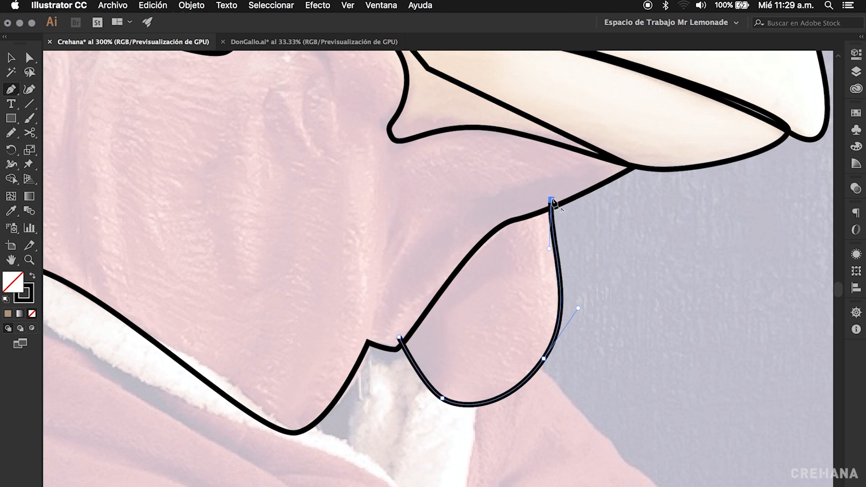
drag(399, 337, 358, 451)
key(v)
click(609, 305)
Start a Pen path for the white head at the collar, tracing up the back of the head and under the comb's rear edge
drag(140, 183, 350, 339)
alt+super+click(310, 324)
super+click(351, 339)
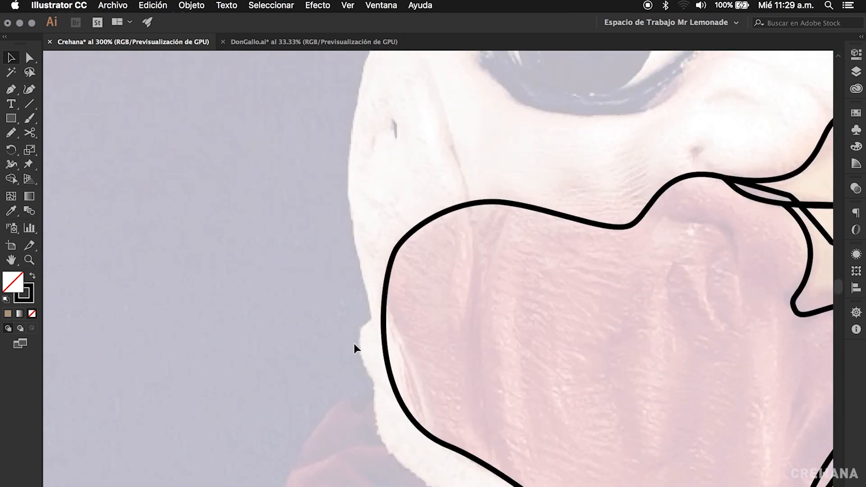
key(p)
click(385, 357)
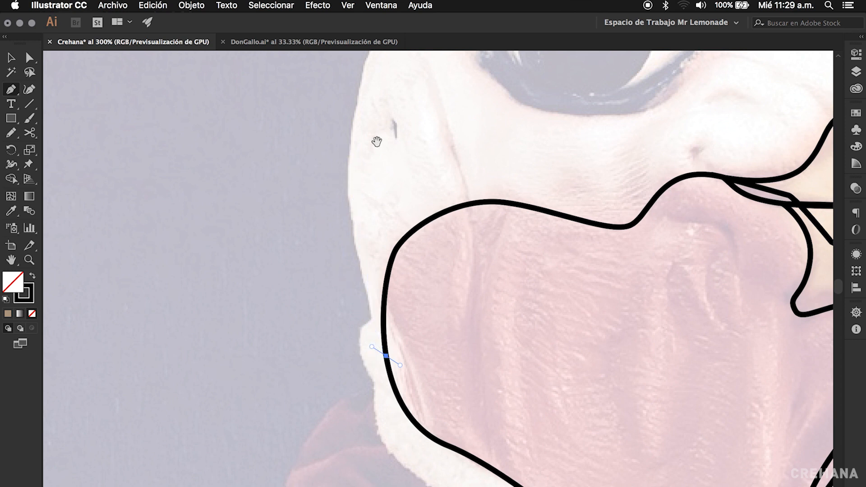
drag(373, 140, 337, 237)
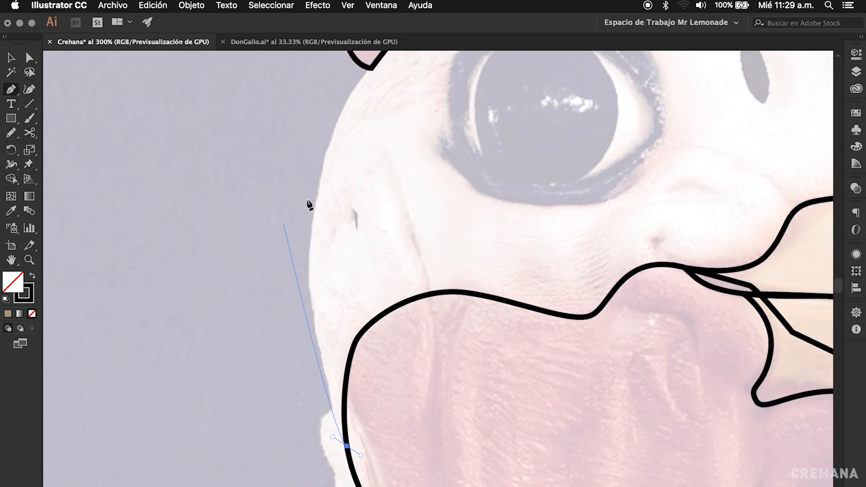
drag(319, 190, 343, 89)
drag(423, 140, 299, 353)
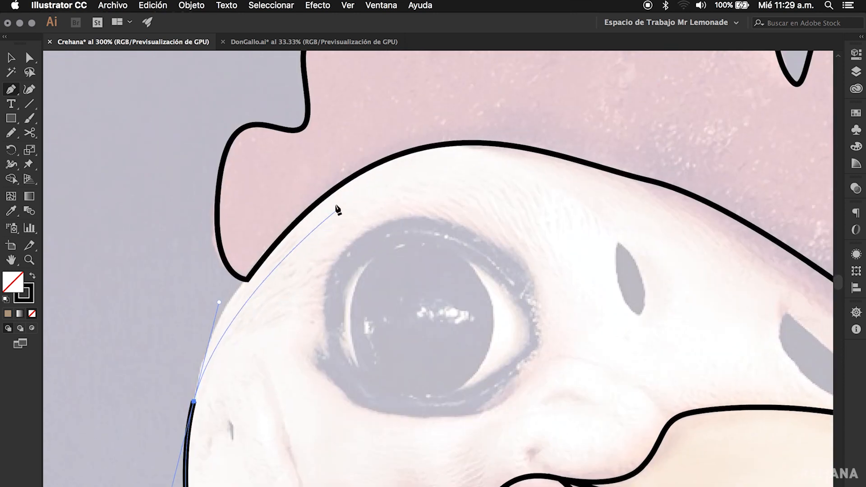
drag(283, 279, 364, 209)
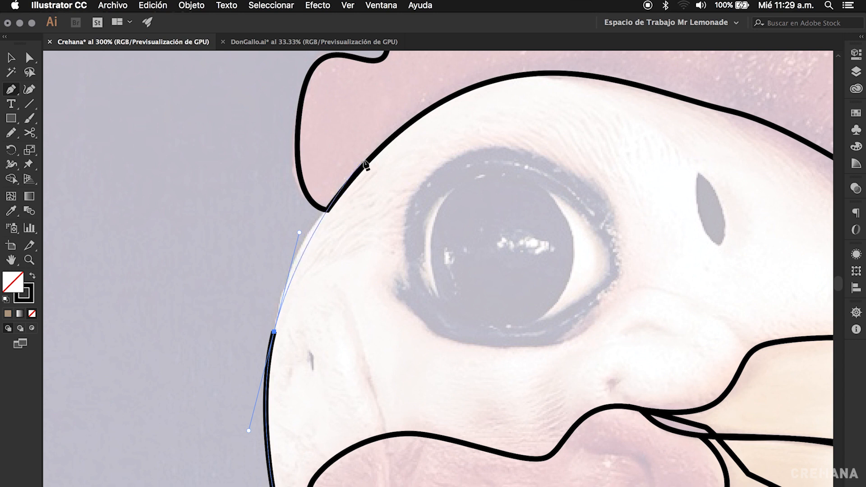
drag(371, 158, 403, 123)
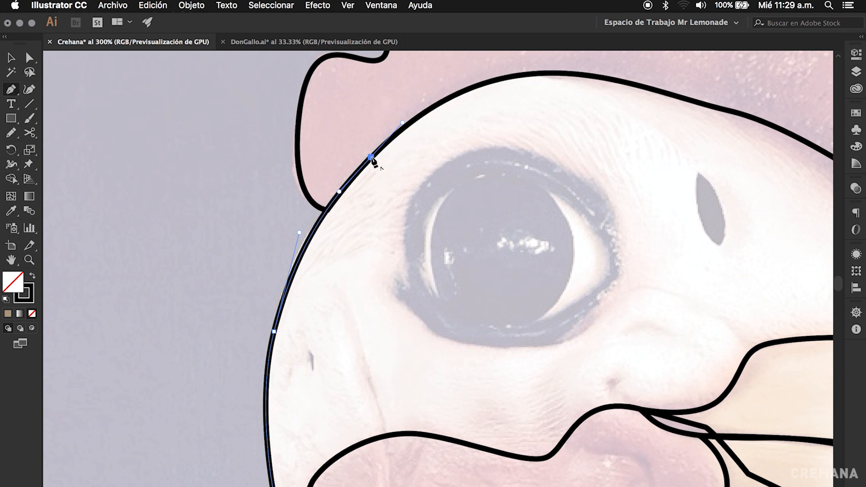
Extend the head path over the comb's lower edge to the top of the beak, close it with straight segments across the beak and cheek, and deselect it
drag(458, 99, 506, 127)
drag(564, 235, 450, 227)
drag(502, 160, 512, 165)
drag(591, 232, 469, 201)
drag(486, 161, 513, 176)
drag(551, 272, 473, 237)
drag(545, 202, 544, 202)
drag(703, 328, 700, 367)
scroll(668, 410, down, 5)
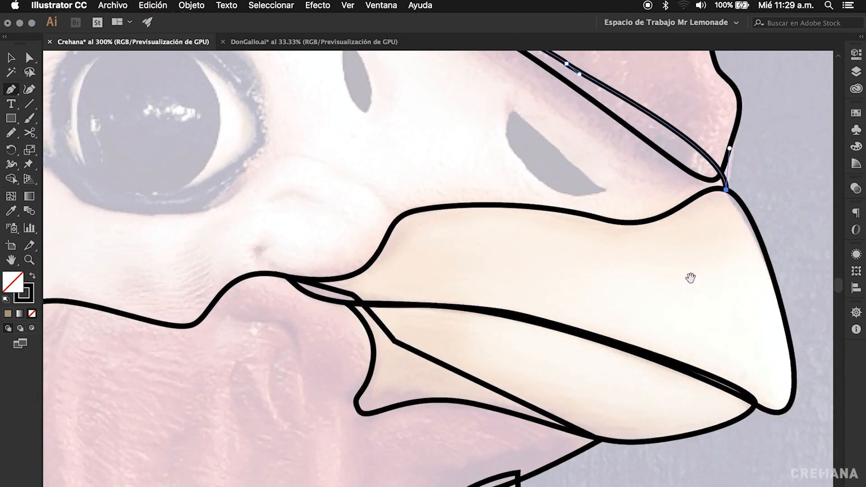
click(661, 307)
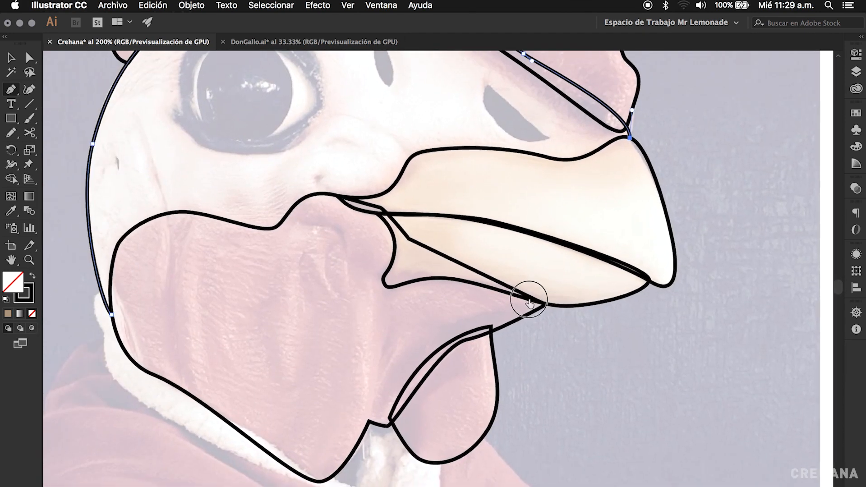
click(523, 268)
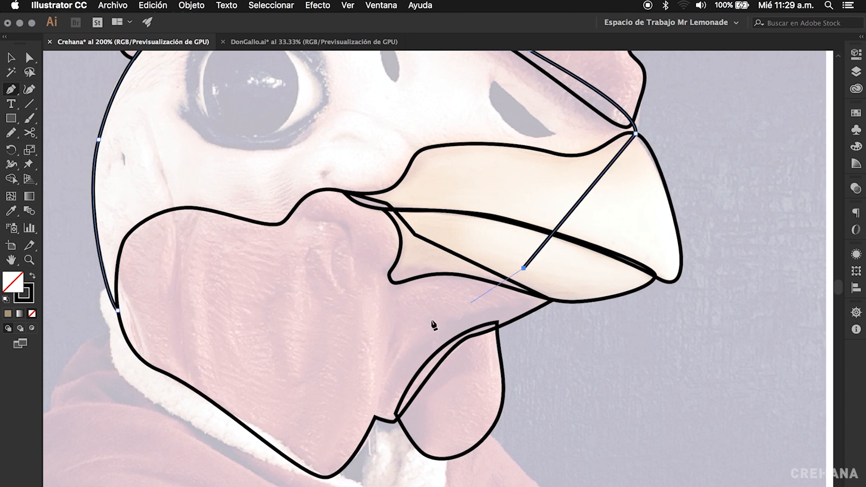
click(244, 314)
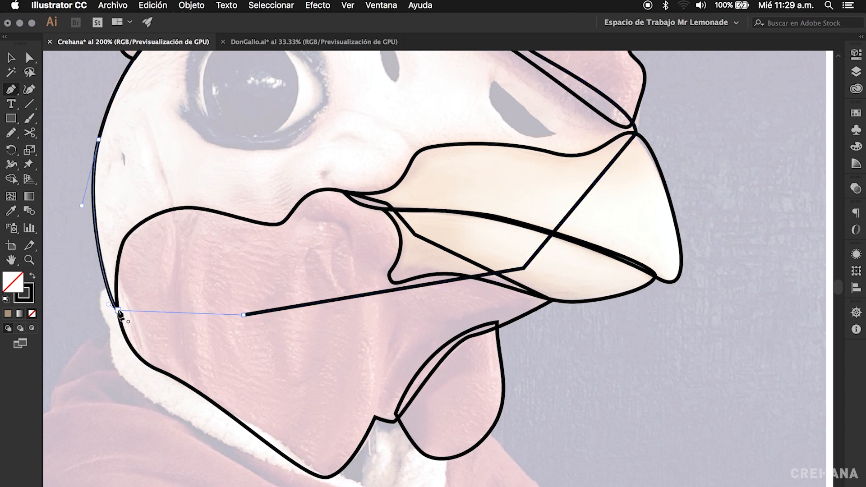
click(118, 310)
key(v)
click(213, 280)
Trace the grey half-moon opening above the beak with the Pen tool as a closed path and deselect it
drag(369, 265, 390, 324)
drag(486, 218, 461, 273)
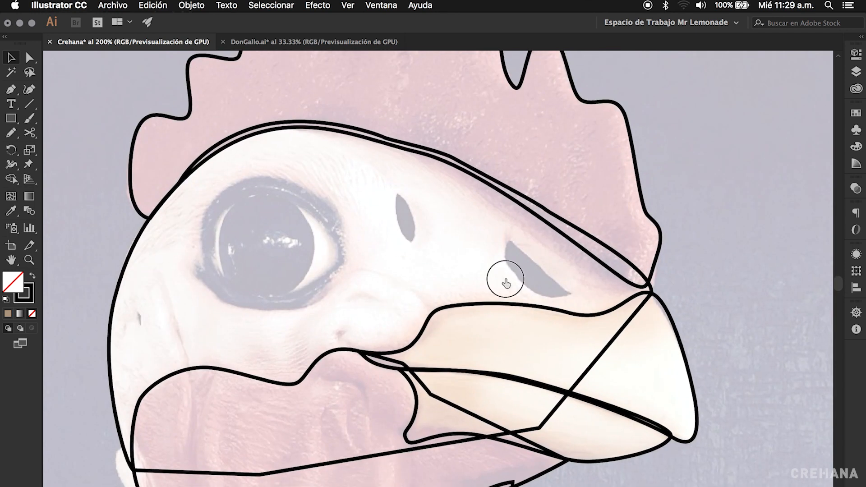
click(480, 294)
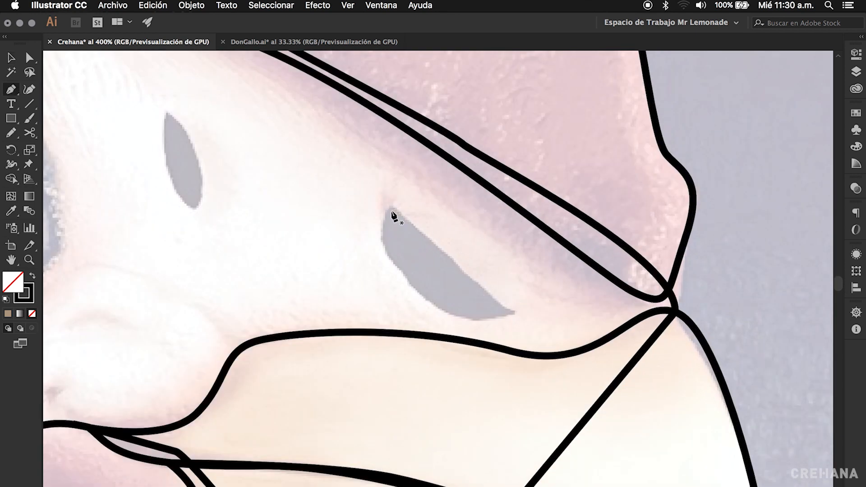
drag(455, 262, 470, 272)
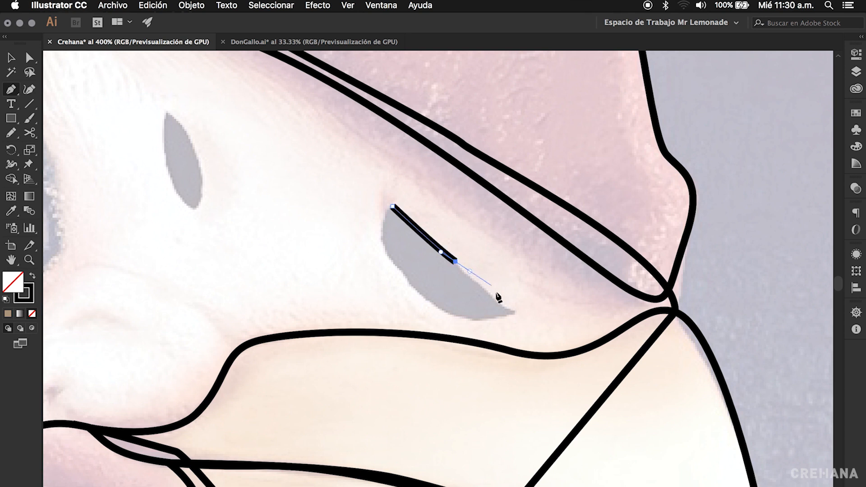
drag(512, 313, 518, 316)
drag(412, 283, 373, 232)
click(392, 207)
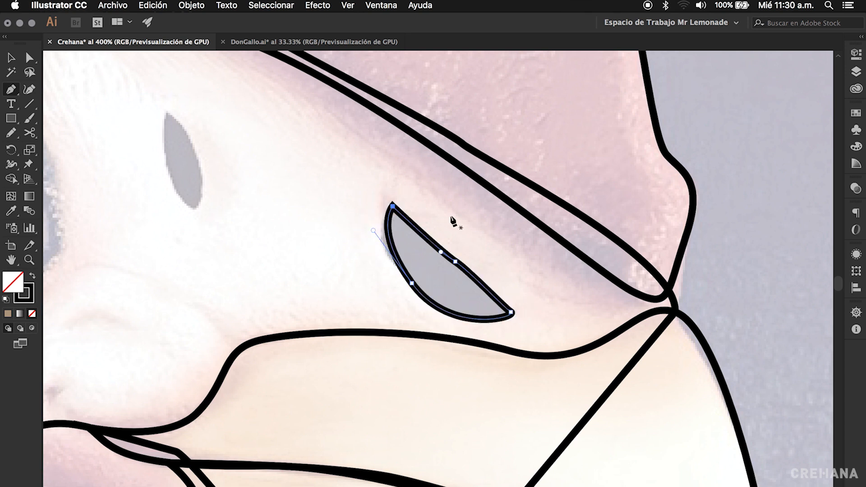
key(v)
click(467, 232)
Trace the narrow leaf-shaped slit between the eye and the half-moon opening as a closed curved path
drag(310, 254, 395, 268)
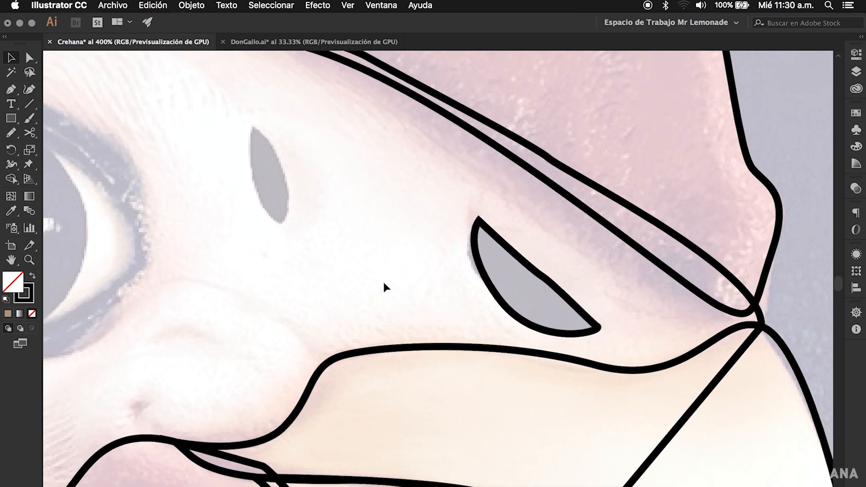
key(p)
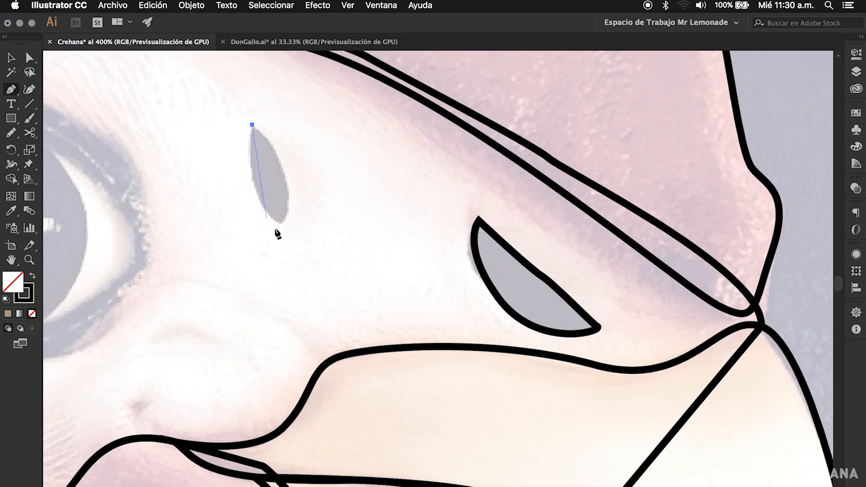
drag(281, 223, 325, 255)
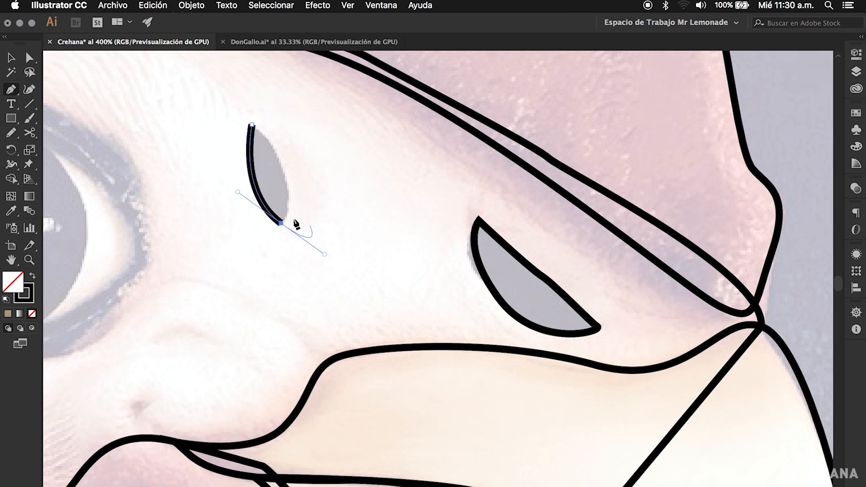
drag(252, 125, 199, 79)
key(v)
Trace the outer dark rim of the eye with the Pen tool, including the pointed notch at its rear corner, close it, and deselect it
drag(336, 274, 369, 332)
key(p)
drag(194, 324, 222, 337)
drag(354, 328, 376, 321)
mouse_move(436, 229)
mouse_down()
mouse_move(432, 190)
mouse_move(441, 181)
mouse_up()
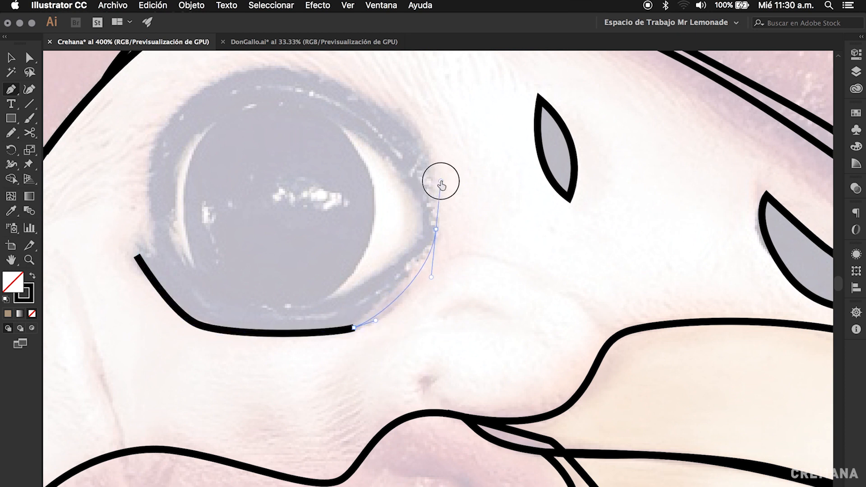
mouse_move(296, 71)
mouse_down()
mouse_move(199, 62)
mouse_move(249, 263)
mouse_move(207, 267)
mouse_up()
drag(261, 337, 321, 233)
drag(207, 287, 215, 341)
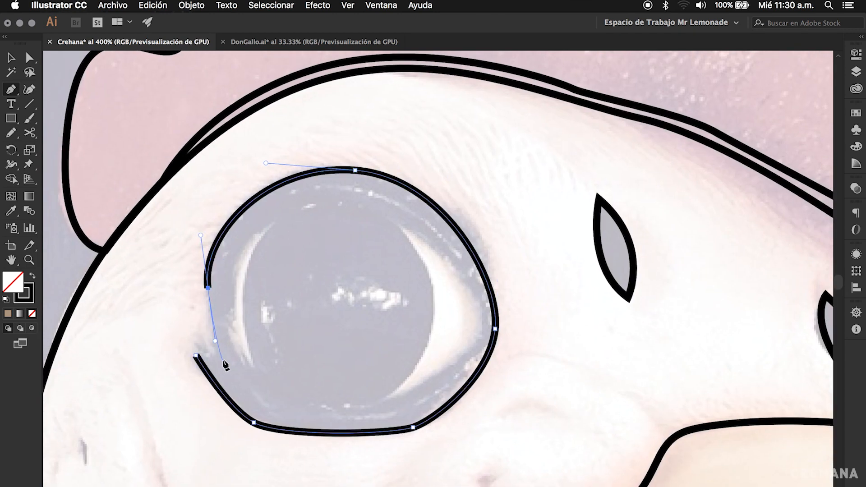
click(222, 365)
click(196, 356)
super+click(325, 351)
Trace the round inner eye with the Pen tool as a closed four-anchor path inside the rim and deselect it
key(l)
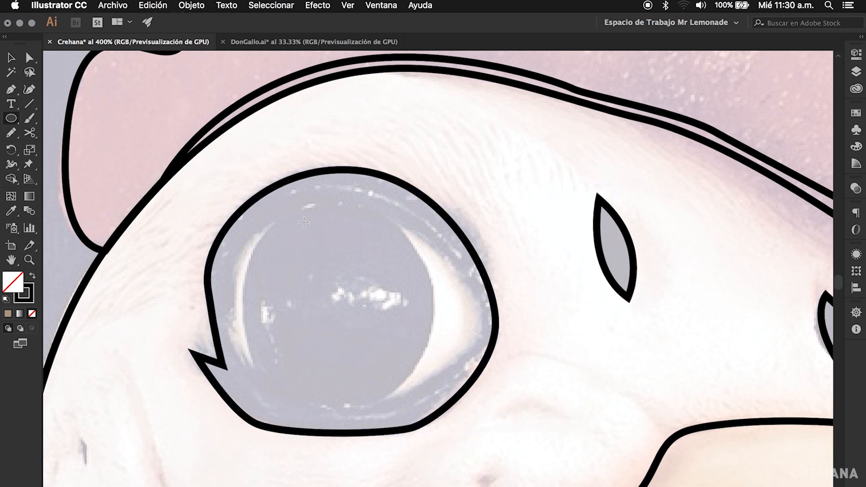
key(p)
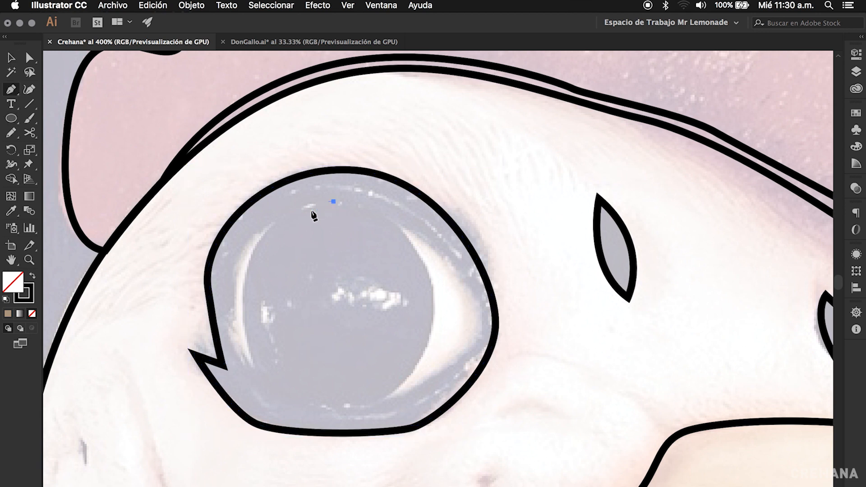
drag(244, 305, 249, 406)
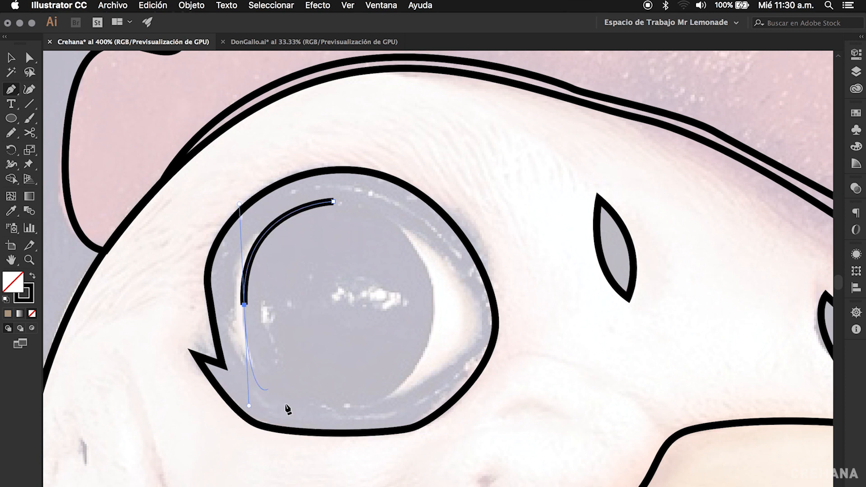
drag(338, 408, 356, 408)
drag(432, 310, 433, 228)
drag(334, 201, 298, 201)
key(v)
click(356, 289)
Move all the traced head paths together off the photo onto the blank artboard area beside it, deselect them, and inspect the outlines up close
alt+super+click(414, 363)
alt+super+click(415, 348)
alt+super+click(428, 330)
alt+super+click(437, 336)
drag(473, 327, 437, 343)
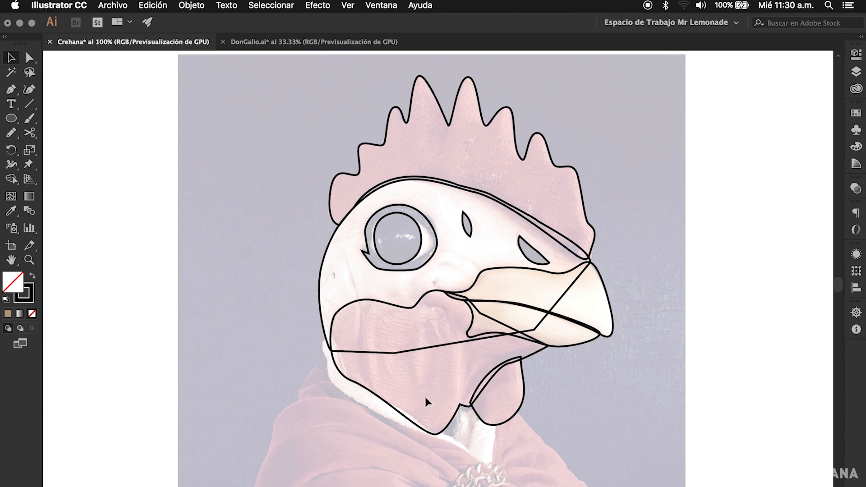
super+click(472, 332)
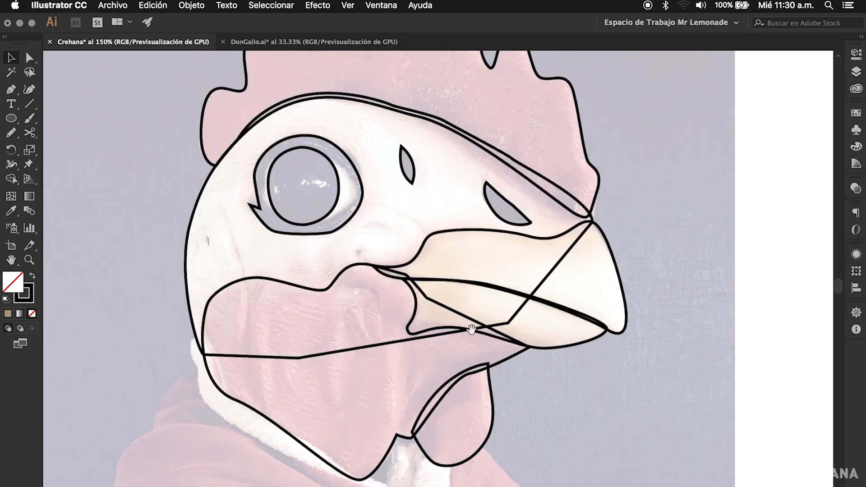
alt+super+click(466, 321)
alt+super+click(470, 346)
drag(479, 333, 482, 353)
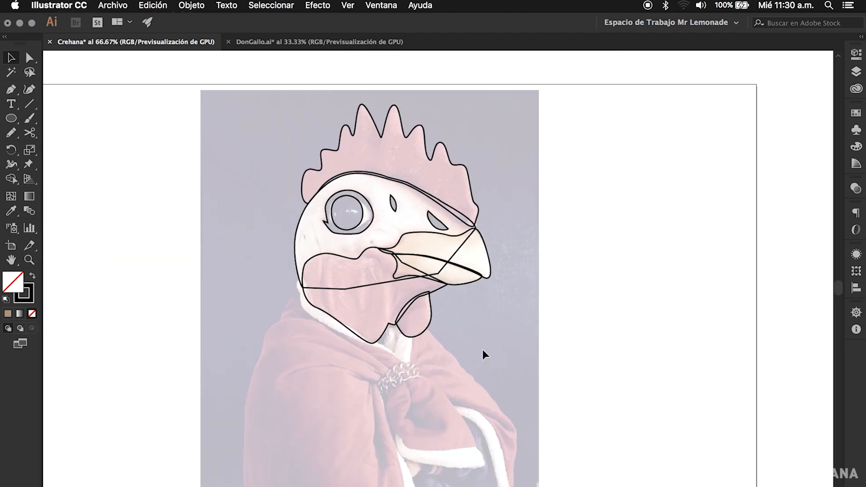
drag(263, 128, 628, 132)
click(634, 397)
drag(681, 276, 506, 250)
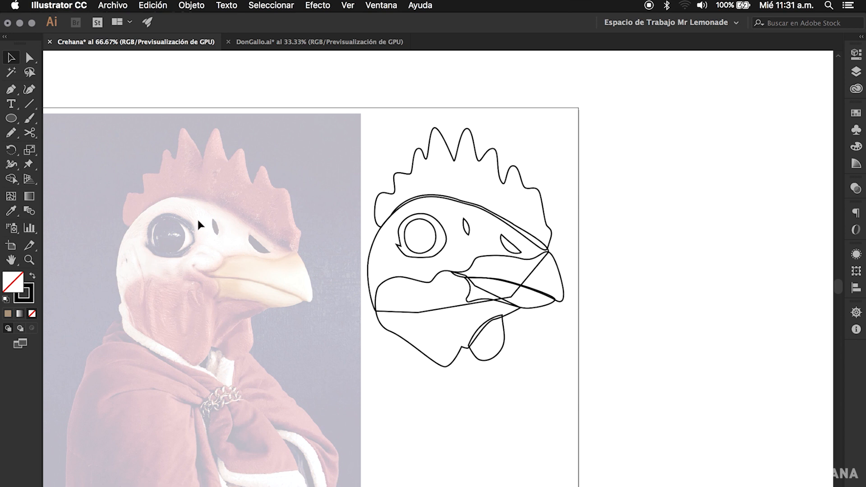
super+click(477, 260)
drag(472, 268, 472, 303)
super+click(482, 264)
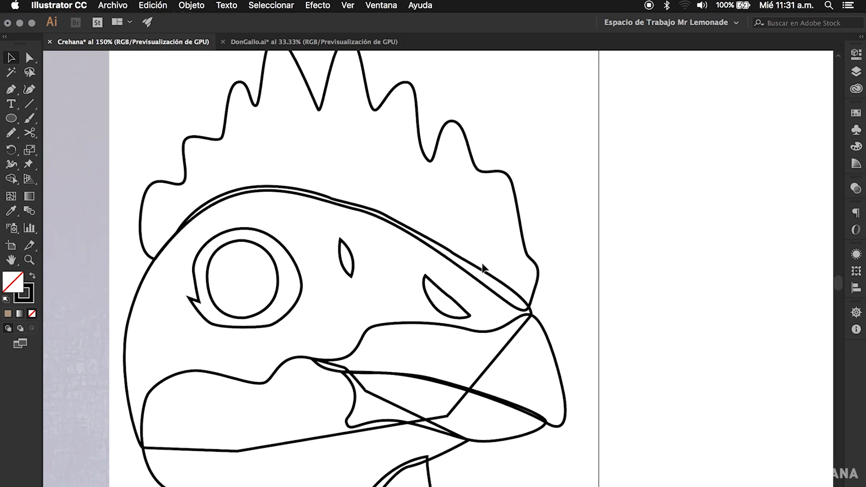
Fill the comb shape with dark red, keeping its black outline, and deselect it
alt+super+click(463, 268)
super+click(430, 287)
drag(440, 264, 469, 251)
alt+super+click(451, 273)
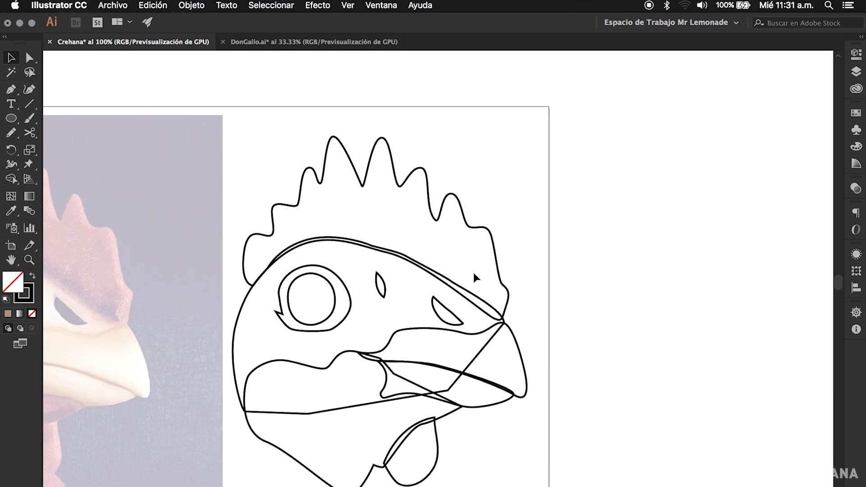
drag(467, 269, 472, 259)
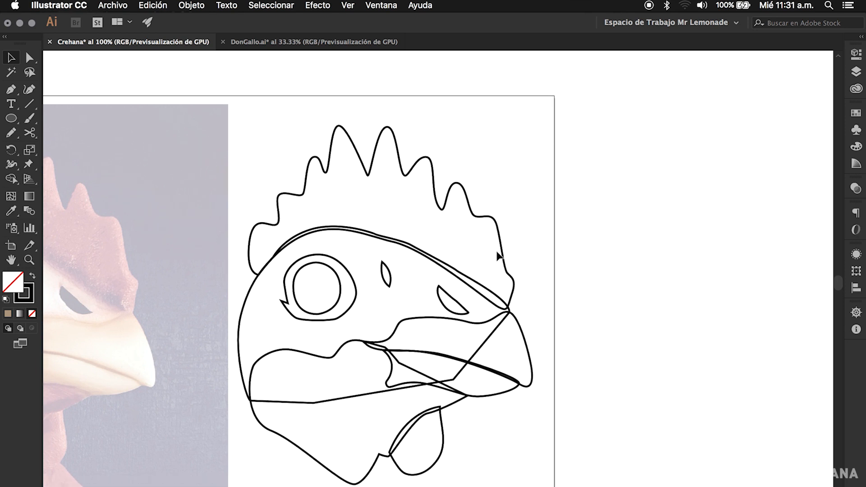
click(504, 259)
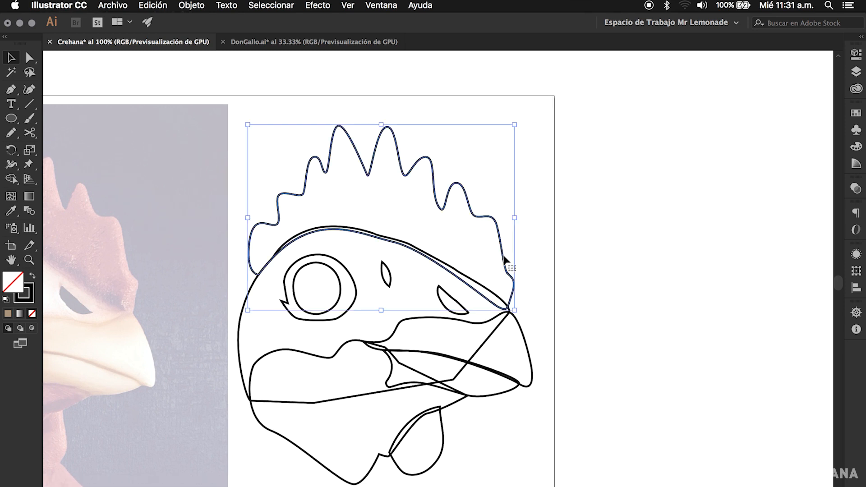
click(855, 113)
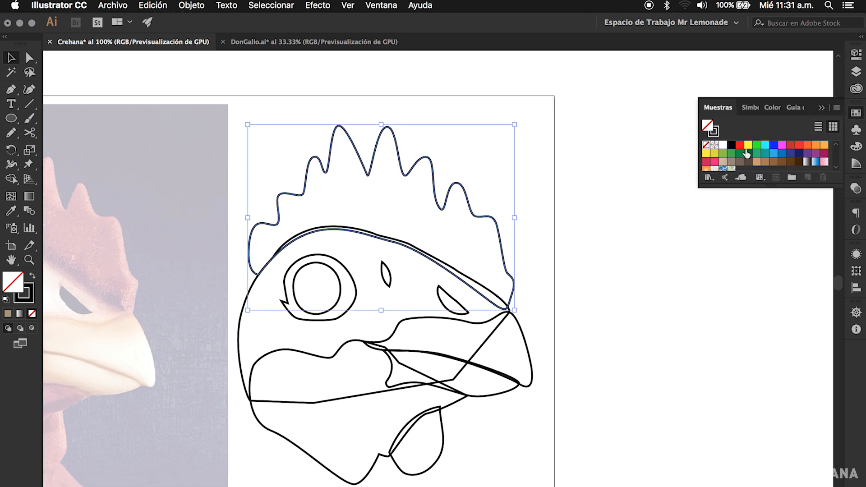
click(793, 146)
click(541, 263)
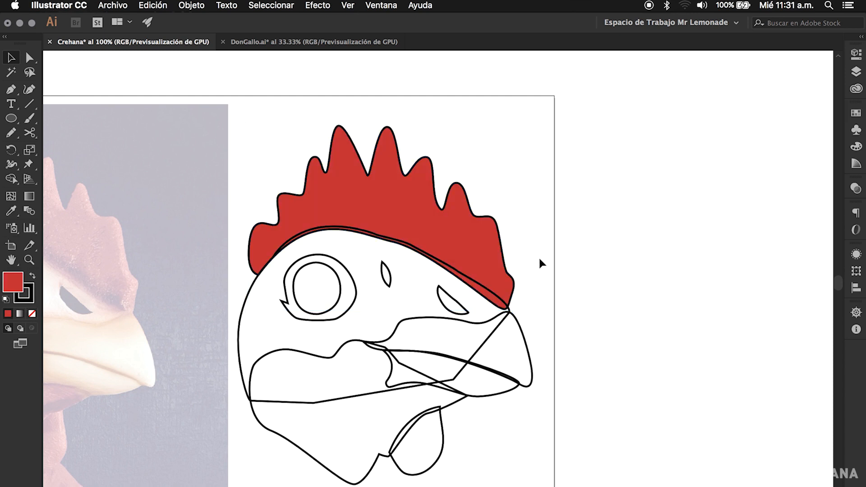
Fill the upper beak and the lower beak with the same light orange swatch and deselect them
click(523, 331)
click(855, 114)
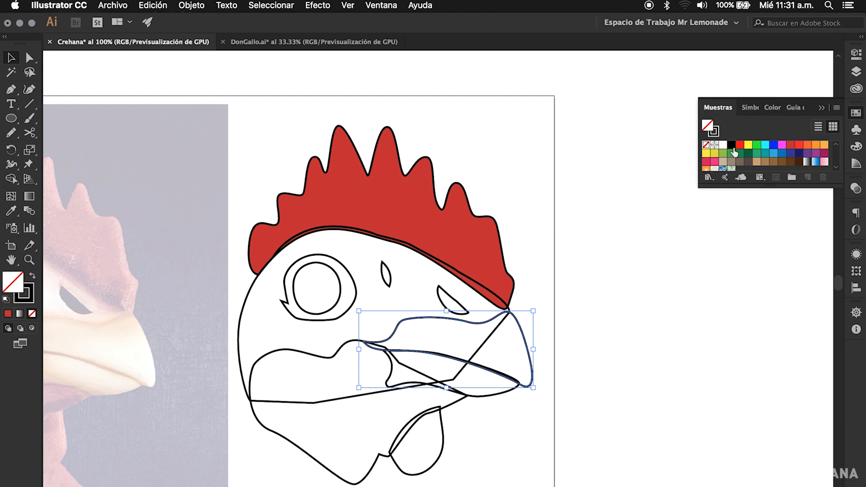
click(824, 145)
click(539, 288)
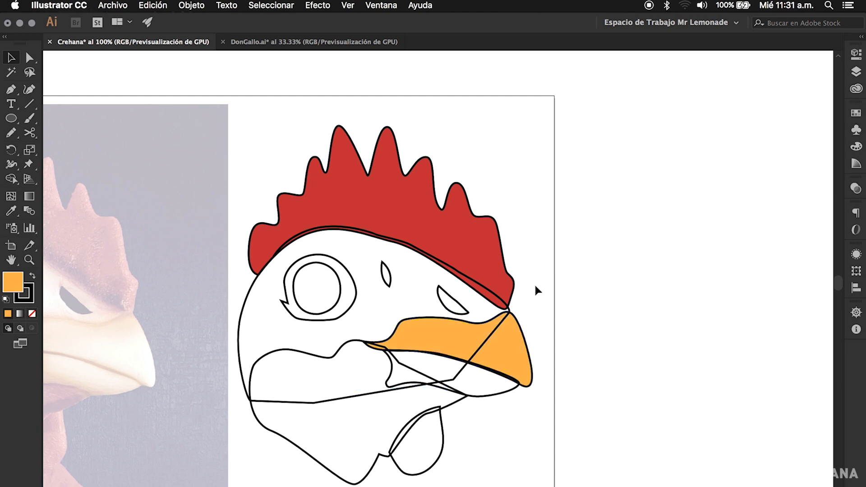
click(501, 399)
click(855, 113)
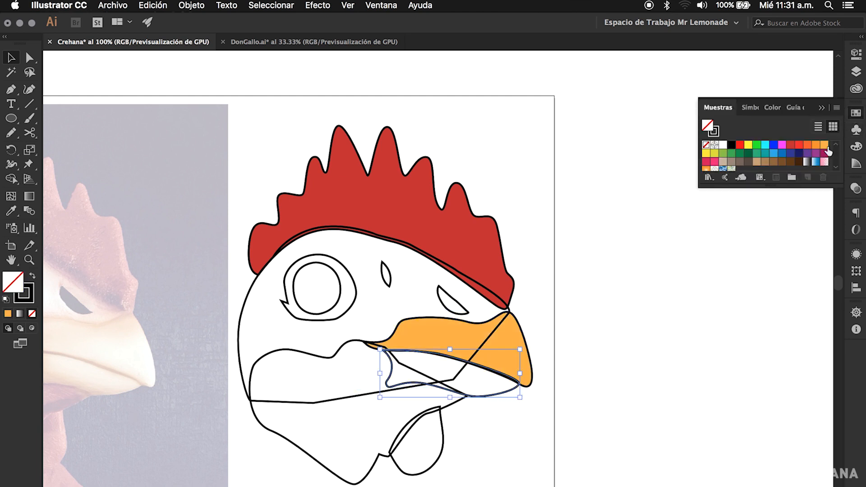
click(826, 146)
click(536, 250)
Fill the round inner eye, the leaf-shaped slit and the half-moon opening with black
scroll(406, 284, left, 5)
scroll(406, 283, down, 1)
click(416, 282)
click(856, 113)
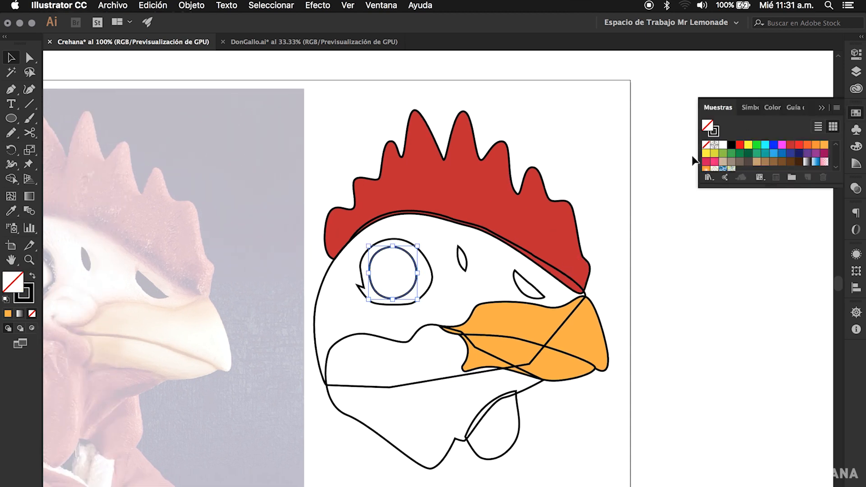
click(732, 145)
click(467, 264)
shift+click(519, 287)
click(855, 113)
click(731, 145)
Fill the cheek-and-neck shape with bright red and give the hanging wattle the comb's dark red by sampling it with the Eyedropper
click(433, 406)
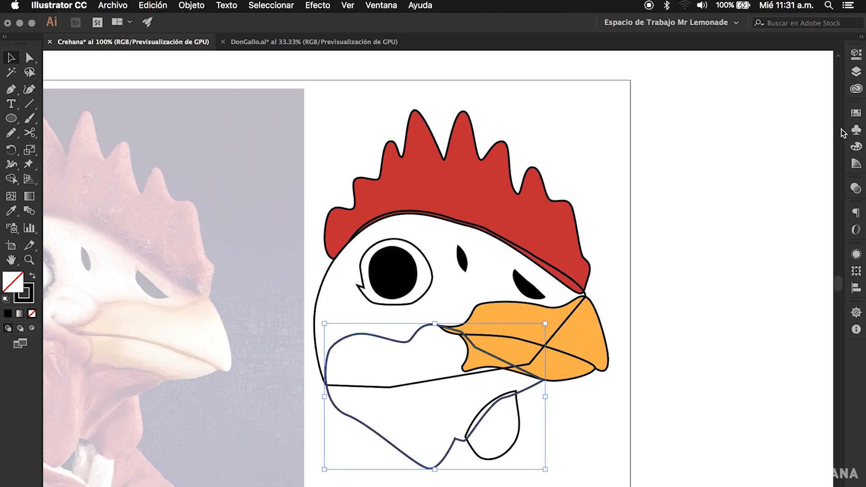
click(856, 113)
click(740, 145)
click(492, 424)
key(i)
click(535, 228)
key(v)
click(640, 216)
Fill the main head shape with light gray and deselect it
click(559, 328)
click(855, 113)
scroll(837, 170, down, 3)
click(789, 152)
click(606, 154)
Fill the outer eye rim with white
scroll(473, 282, left, 5)
click(473, 282)
click(856, 113)
click(723, 145)
scroll(499, 321, left, 4)
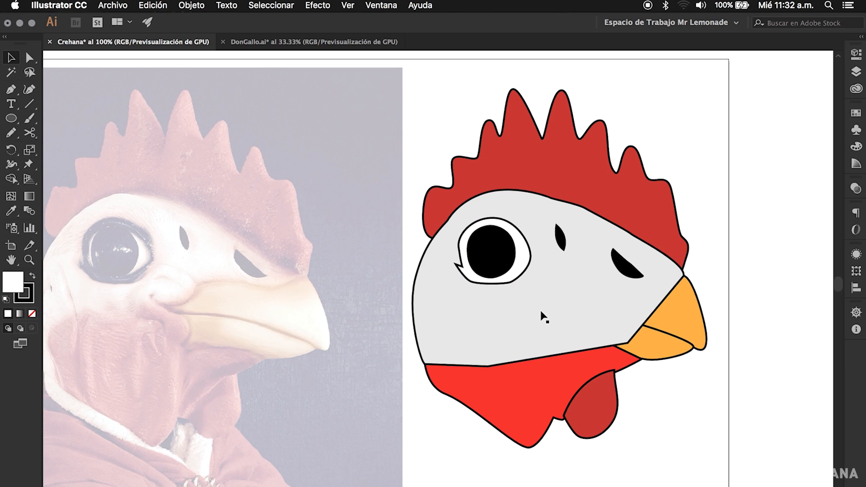
Send the light gray head shape to the back, behind the comb, beak and red cheek, and deselect it
scroll(551, 280, right, 3)
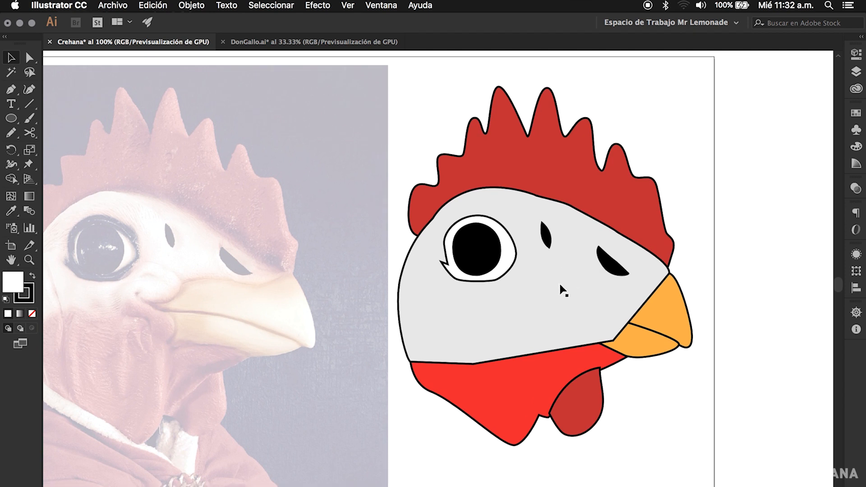
scroll(564, 299, right, 4)
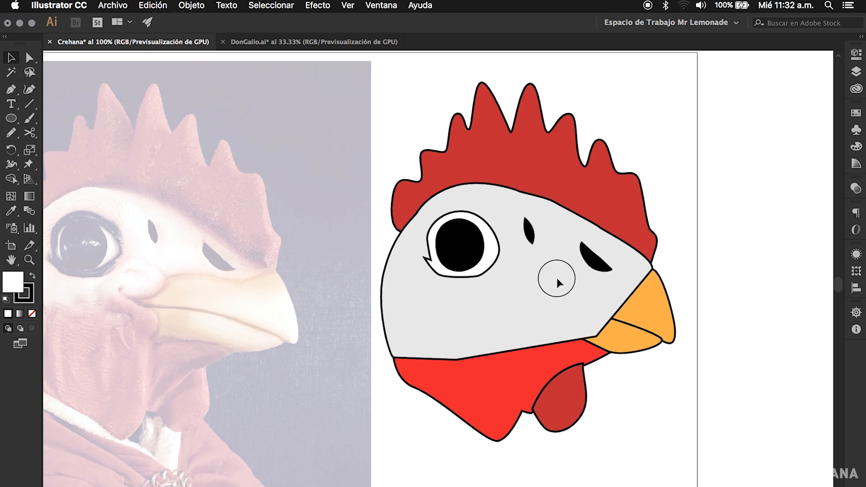
click(528, 289)
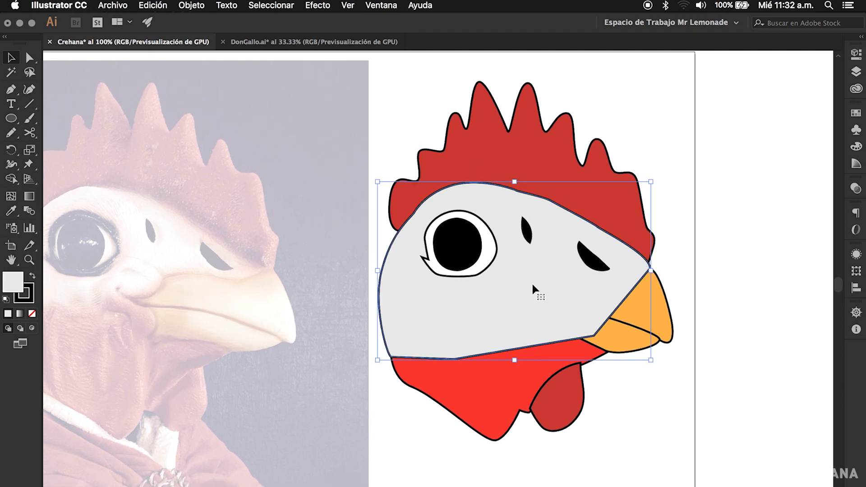
right_click(533, 285)
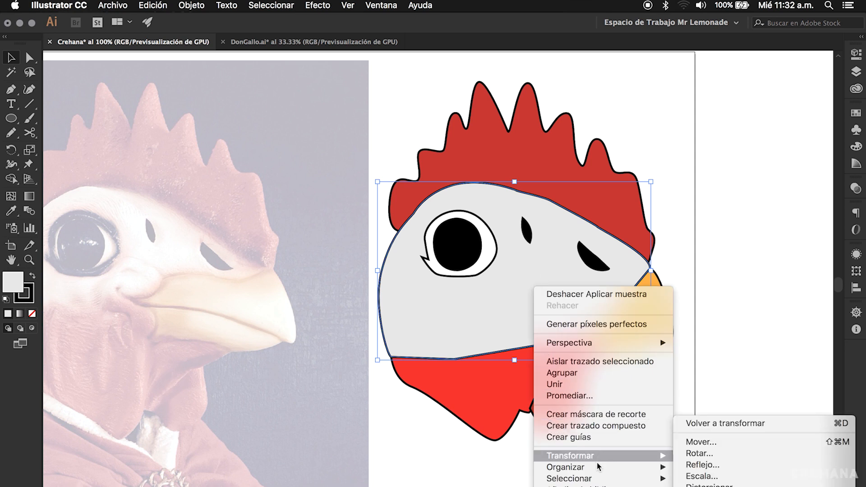
mouse_move(600, 468)
click(709, 486)
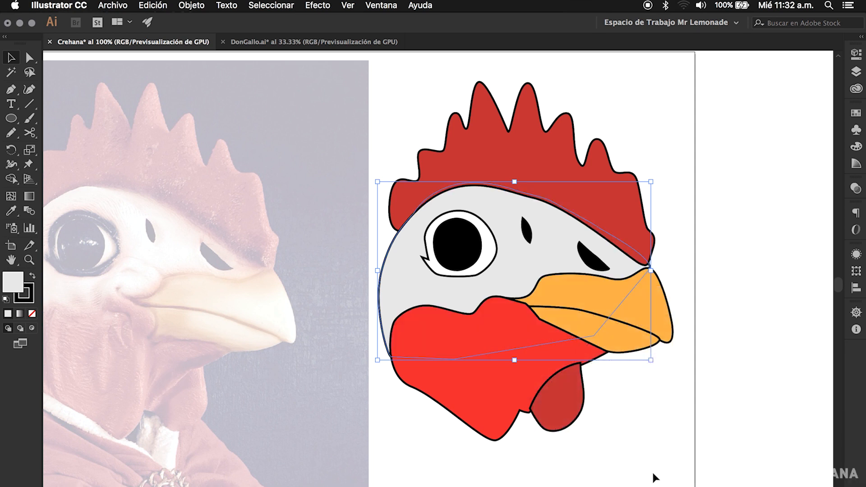
click(638, 419)
Send the hanging wattle behind the bright red cheek-and-neck shape and deselect it
click(570, 400)
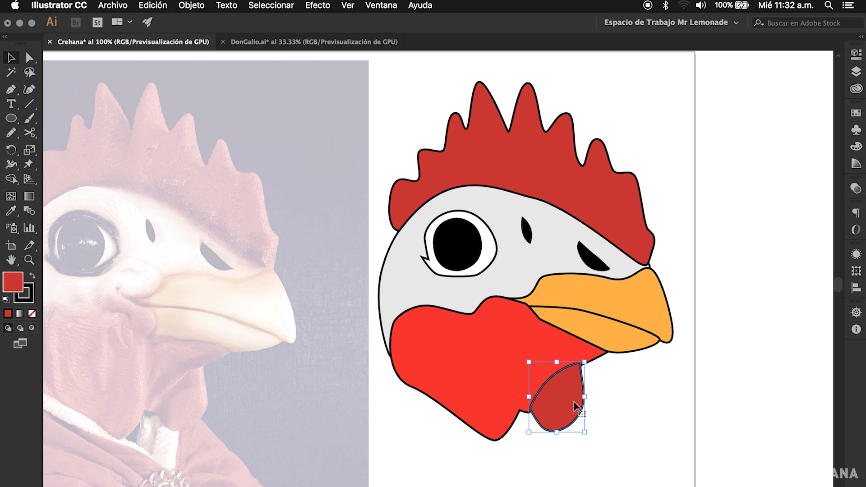
right_click(570, 399)
mouse_move(641, 477)
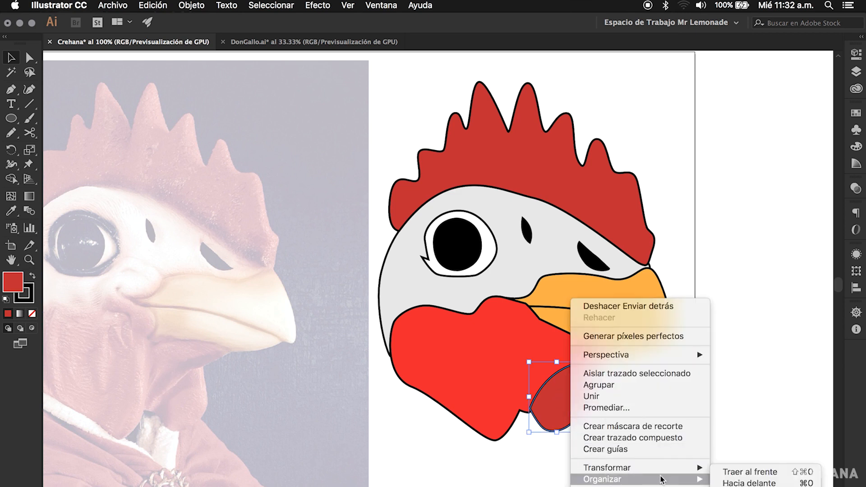
click(735, 486)
click(646, 425)
Cut the cheek-and-neck shape together with the wattle and paste them in place directly in front of the head shape, behind the beak
click(564, 399)
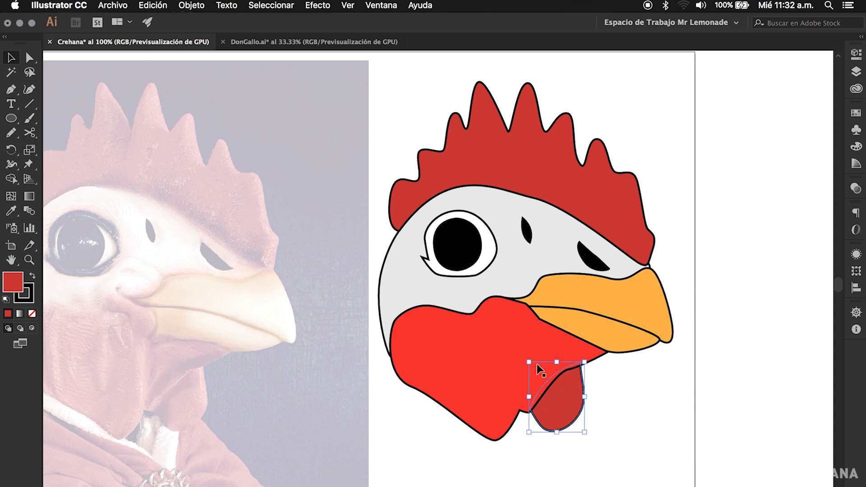
shift+click(509, 372)
key(Delete)
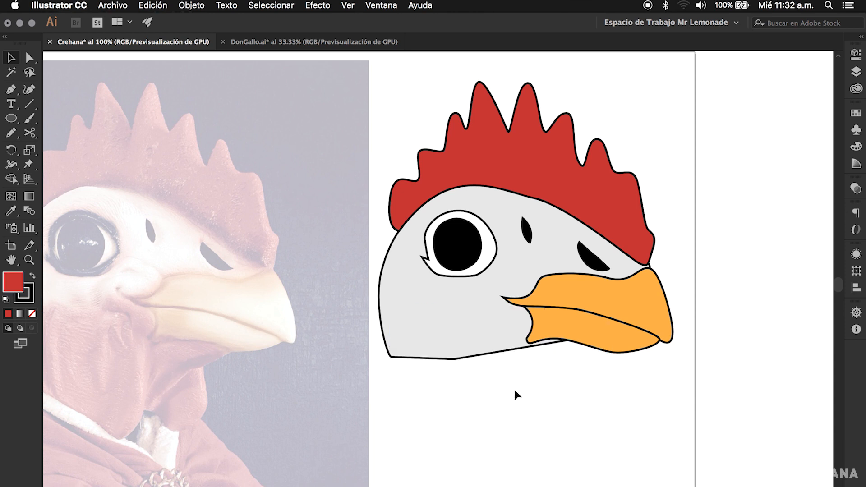
key(super+z)
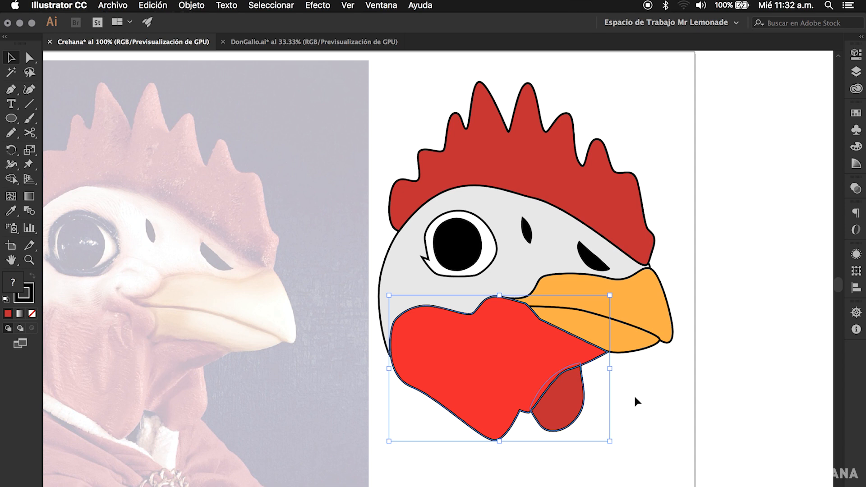
key(a)
key(super+3)
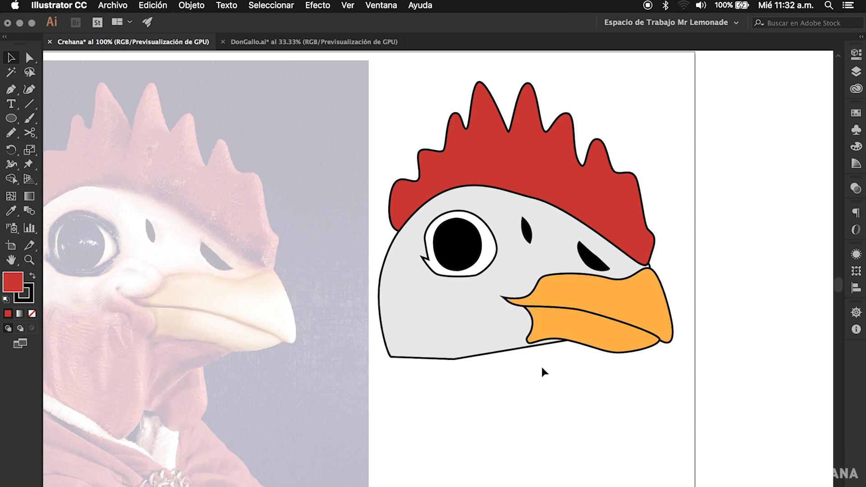
click(476, 330)
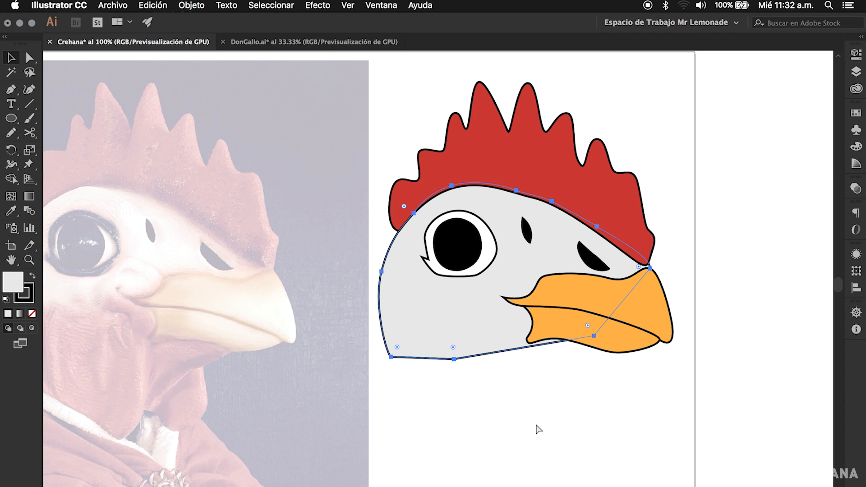
key(super+f)
click(640, 399)
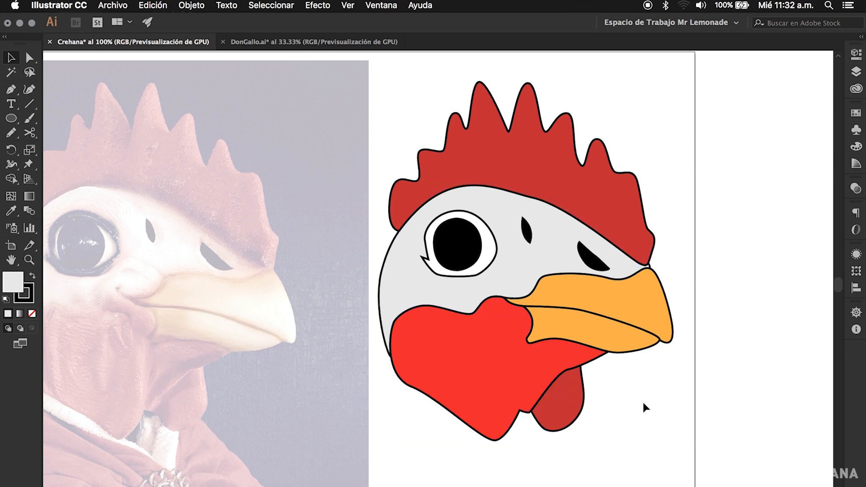
Cut the lower beak, paste it back in place in front, and deselect it
click(612, 340)
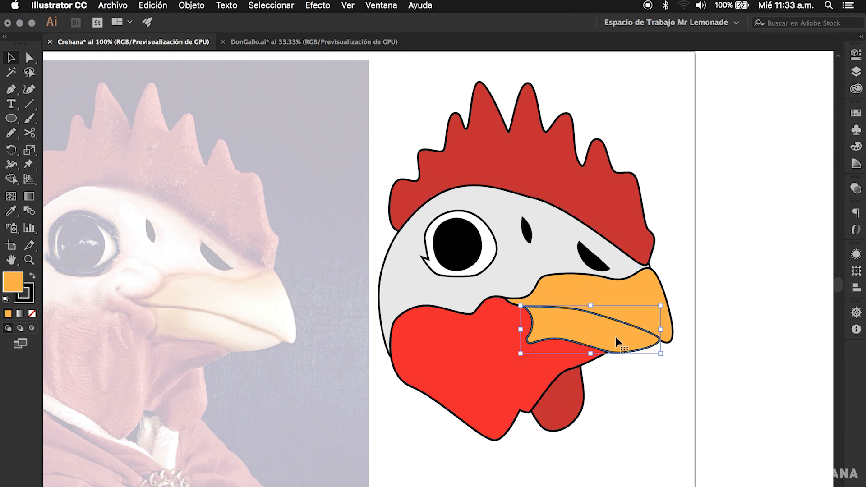
key(super+x)
click(623, 318)
click(630, 379)
key(super+f)
click(648, 400)
key(super+minus)
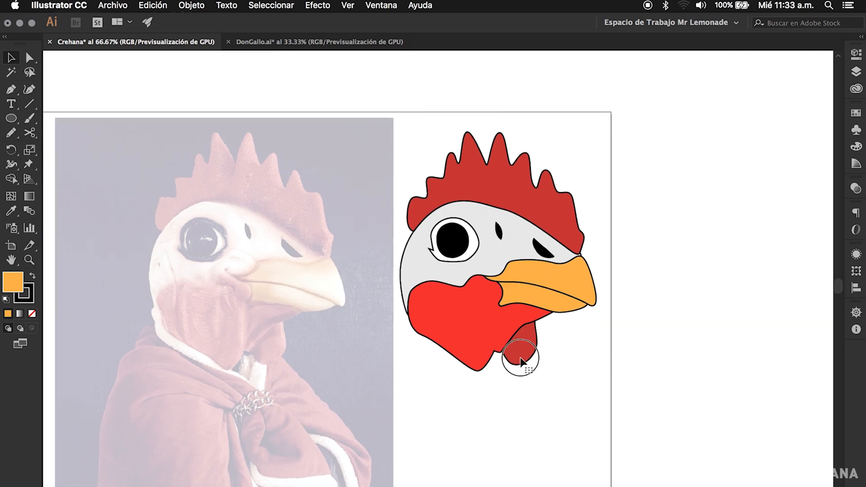
drag(521, 358, 531, 357)
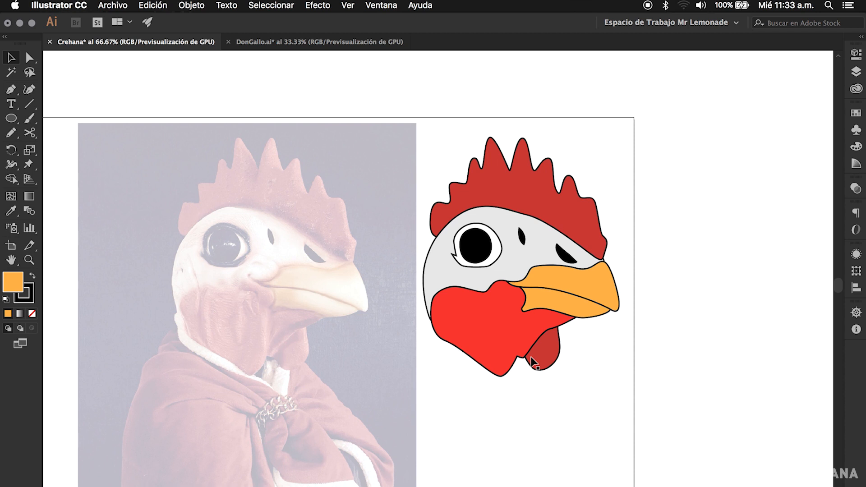
mouse_move(486, 358)
mouse_down()
mouse_move(555, 299)
mouse_move(624, 307)
mouse_move(624, 298)
mouse_up()
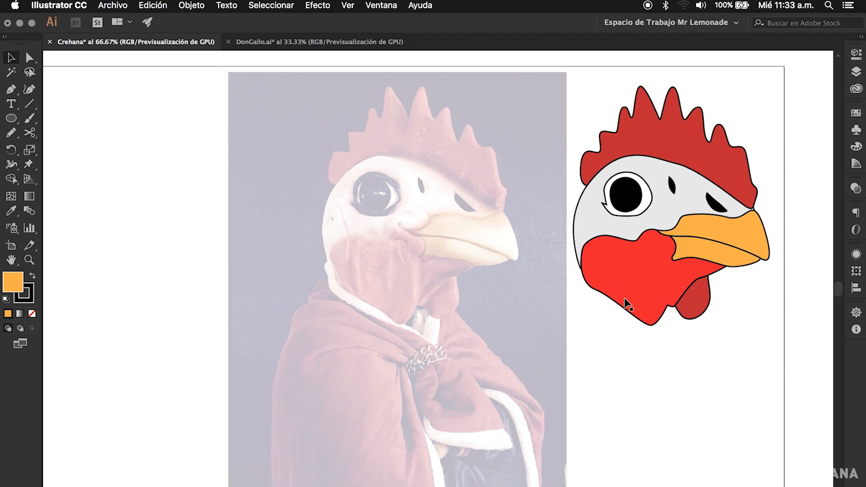